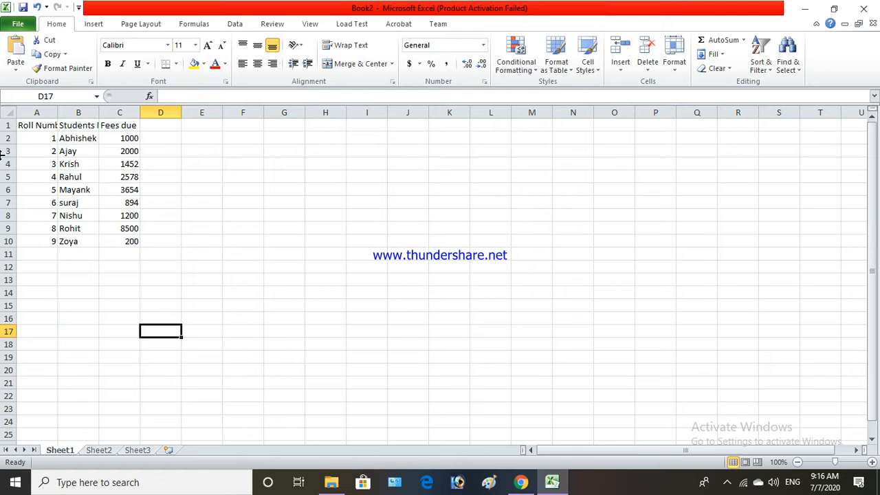
Step: Select the worksheet columns one after another from A to F to examine how columns are lettered
left_click(37, 110)
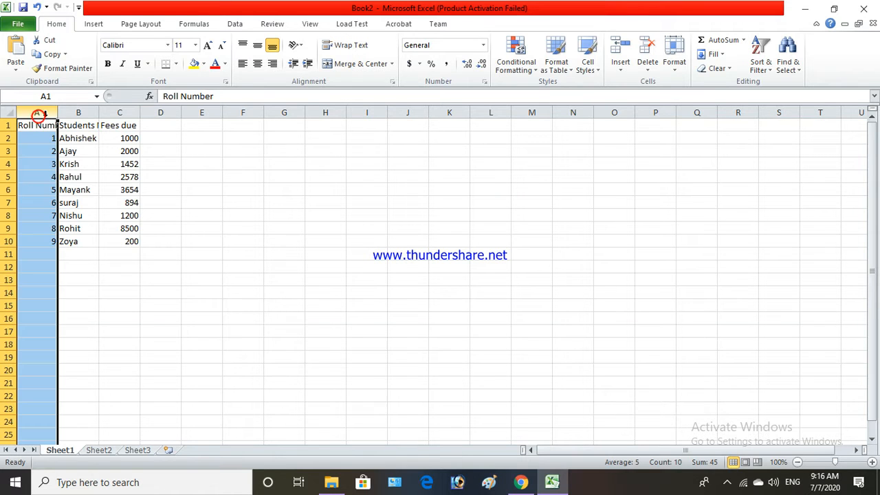
key("Right")
left_click(88, 112)
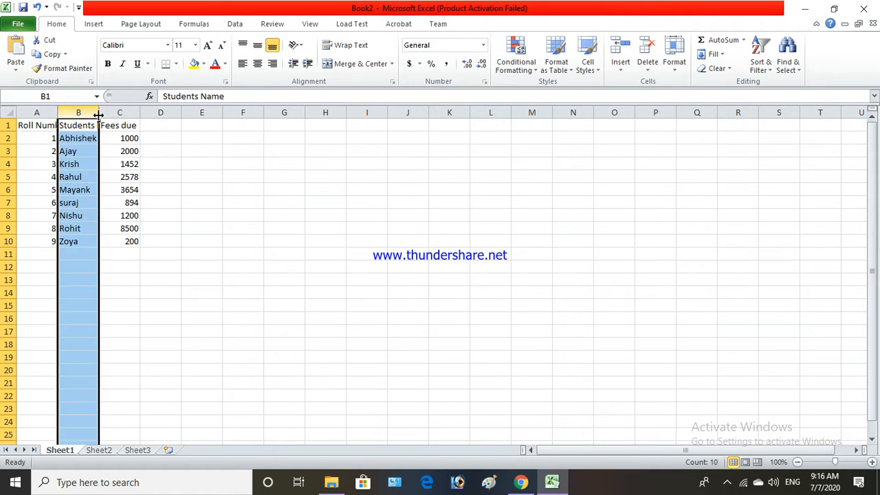
left_click(118, 112)
left_click(170, 109)
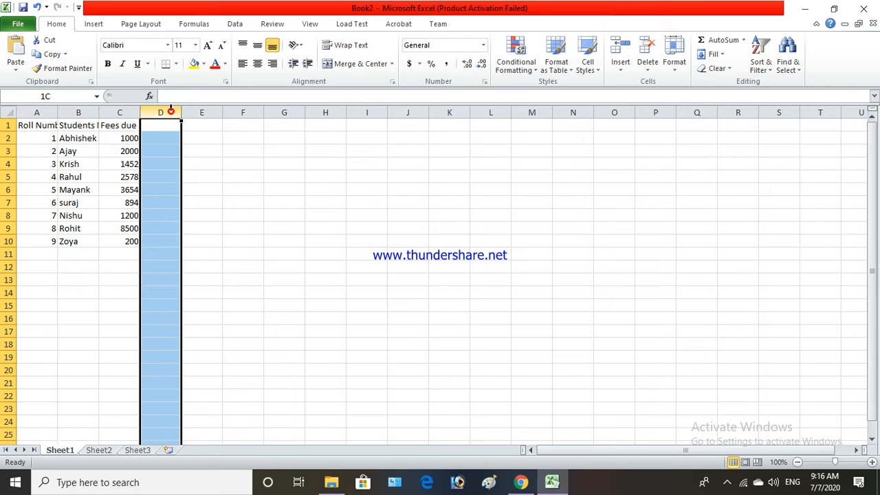
left_click(193, 110)
left_click(252, 112)
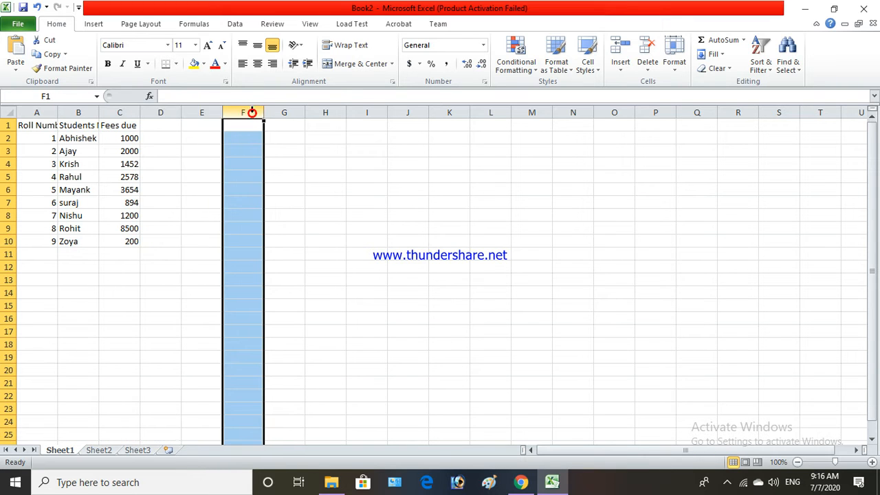
Step: Select individual rows, including 1, 3 and 5, to examine how rows are numbered, ending on cell F10
left_click(6, 139)
left_click(5, 125)
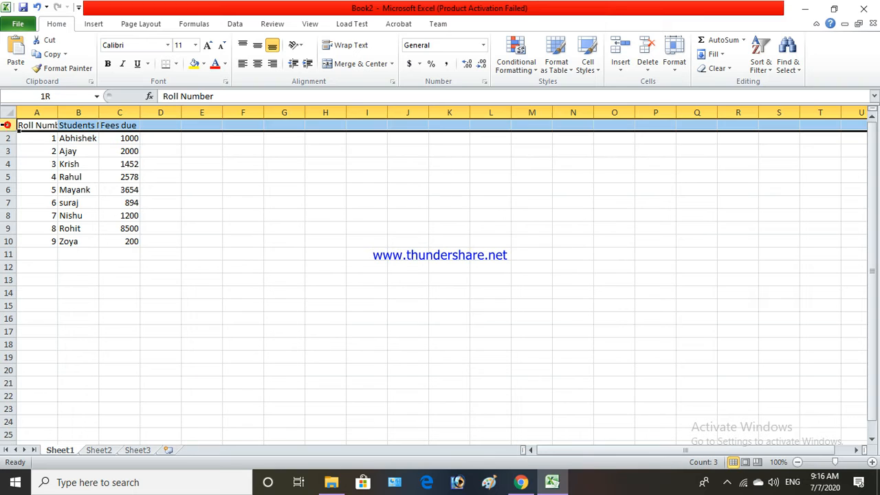
left_click(7, 151)
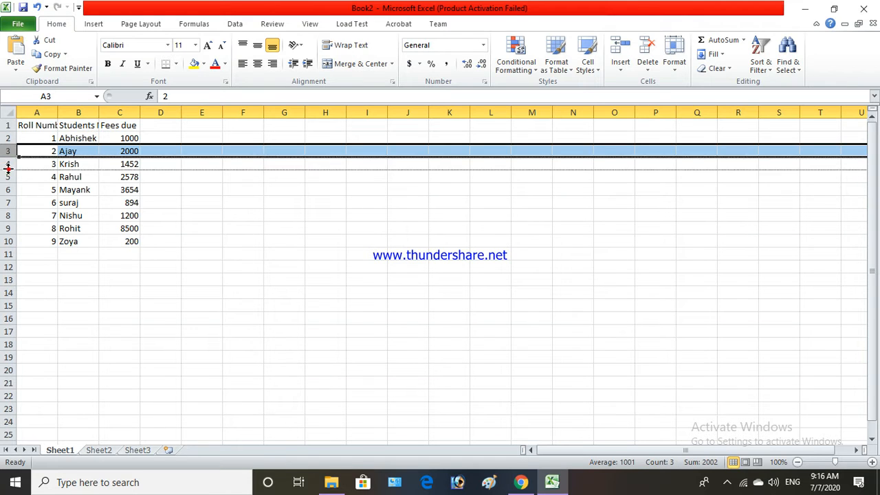
left_click(6, 176)
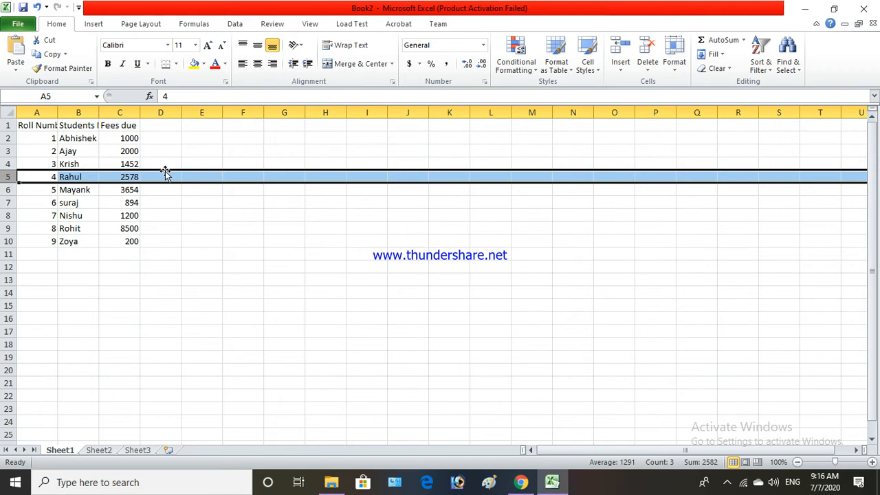
left_click(247, 239)
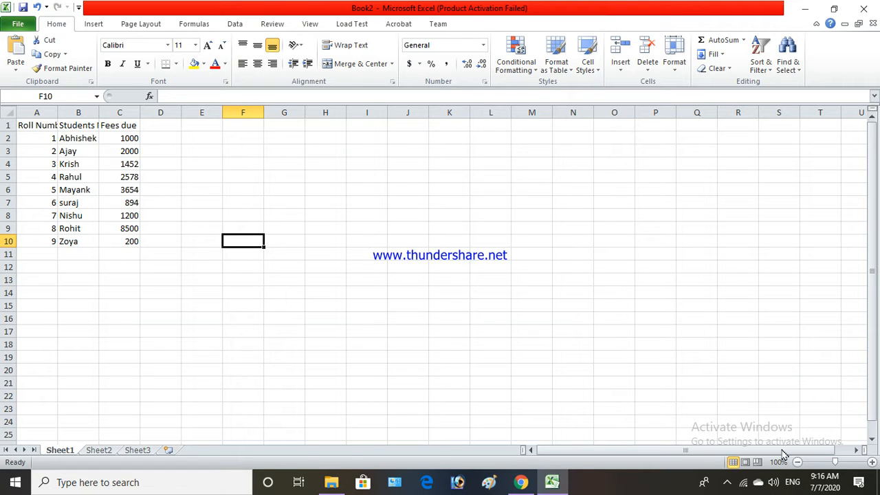
left_click(727, 483)
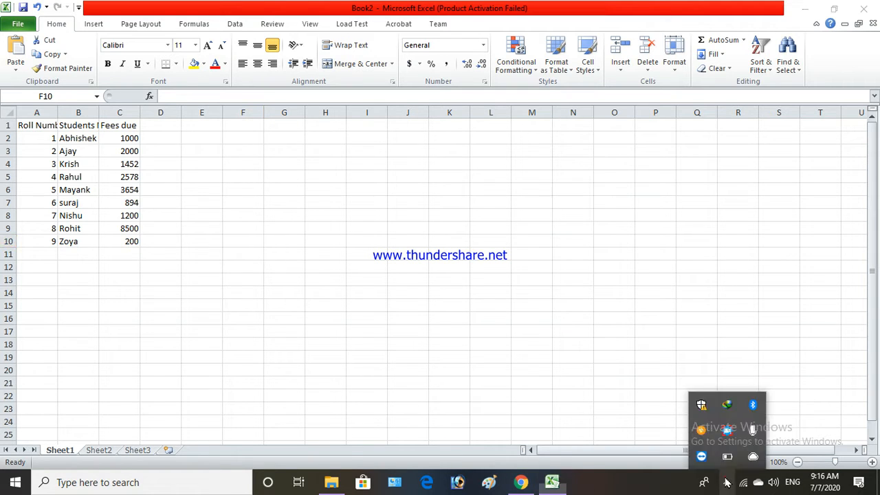
left_click(727, 430)
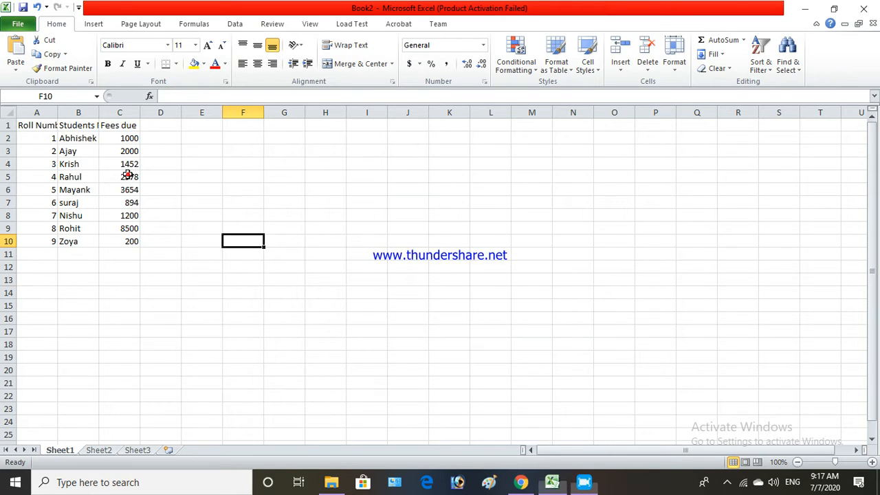
Step: Examine the cell addresses of C5, T22, M11, E6 and L3 by selecting each cell and checking its reference
left_click(127, 177)
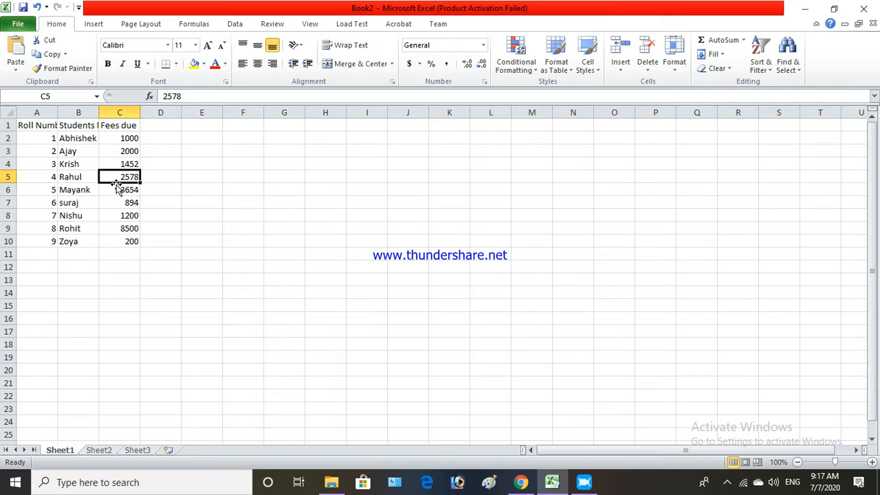
left_click(53, 96)
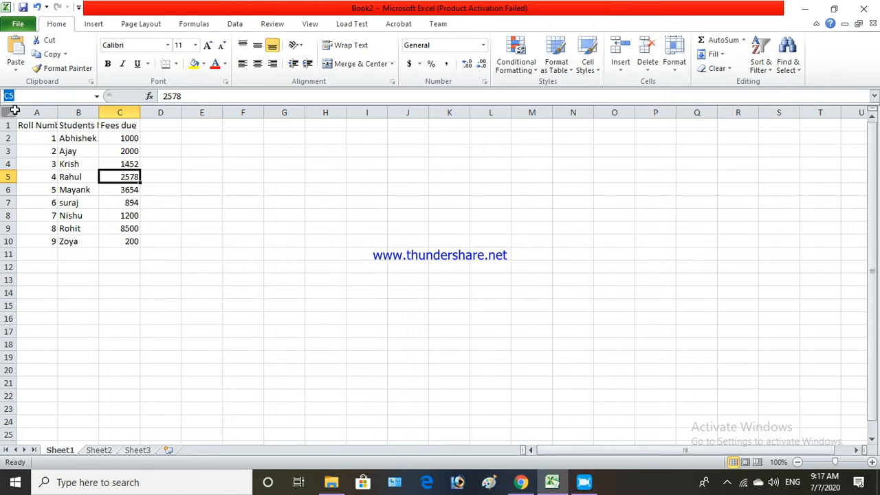
left_click(122, 178)
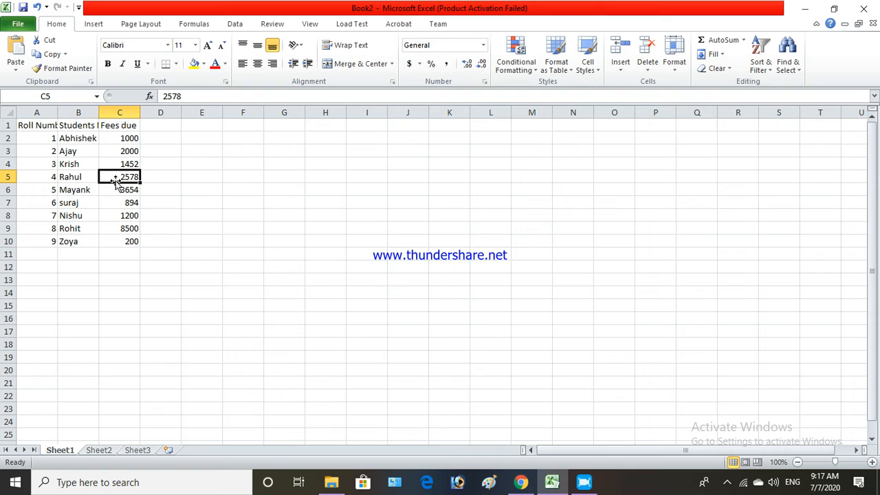
left_click(820, 401)
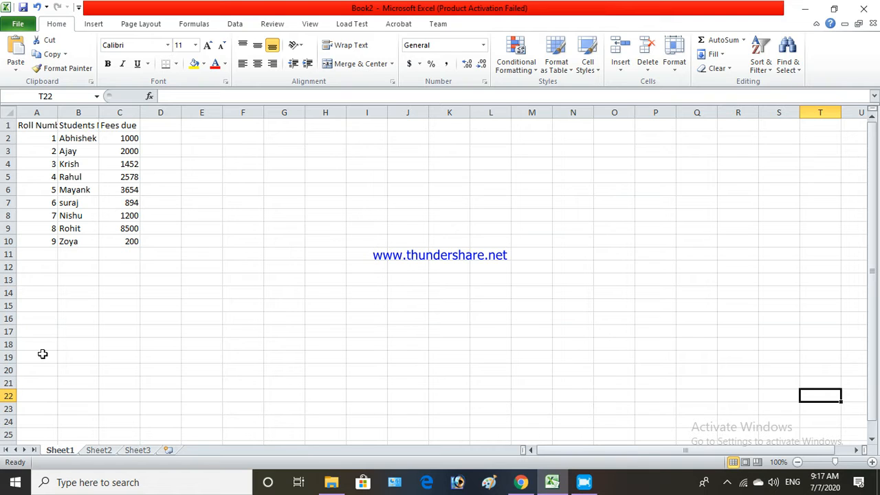
left_click(52, 97)
left_click(524, 257)
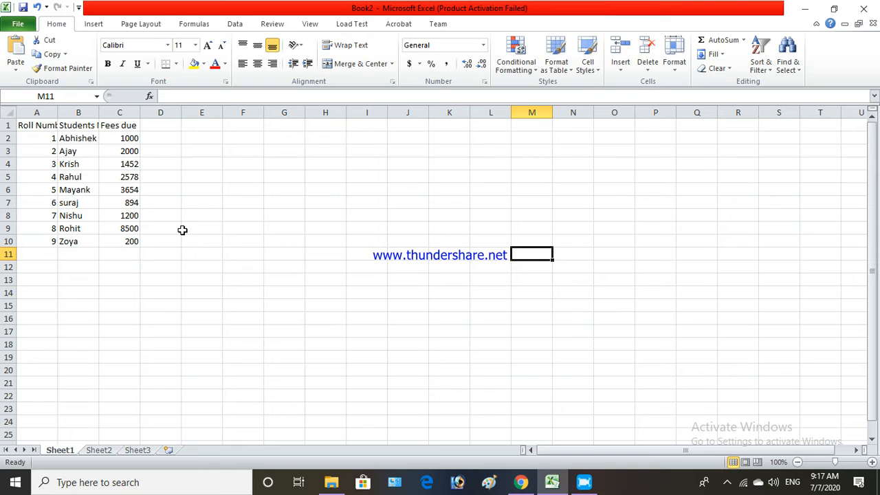
left_click(215, 190)
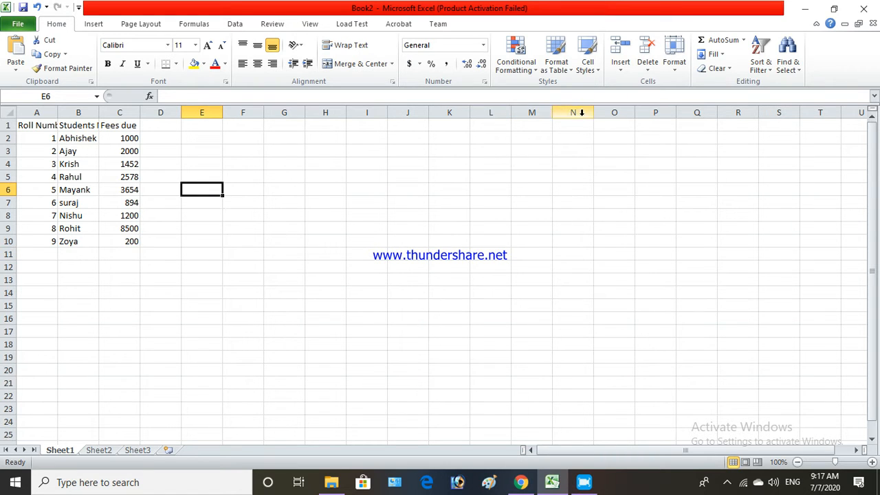
left_click(495, 152)
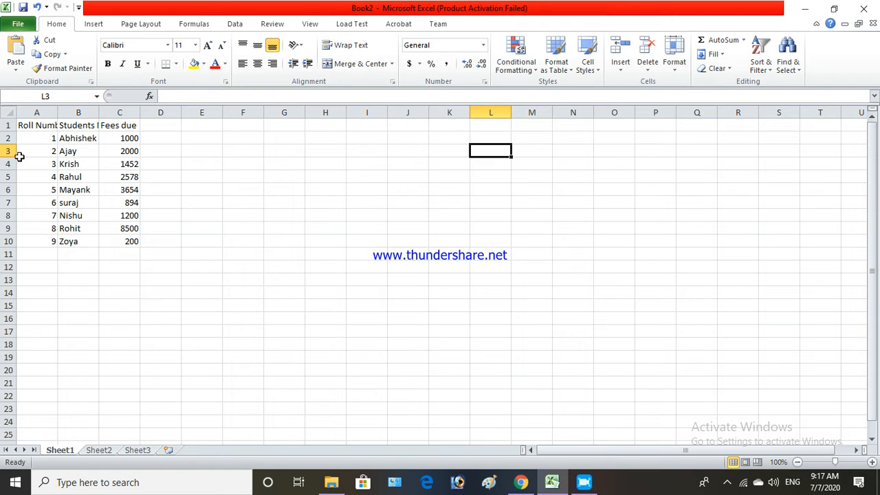
left_click(52, 97)
Step: Fill the empty cell G8 across to H8, view the Auto Fill options, and extend the fill down to row 14
left_click(277, 217)
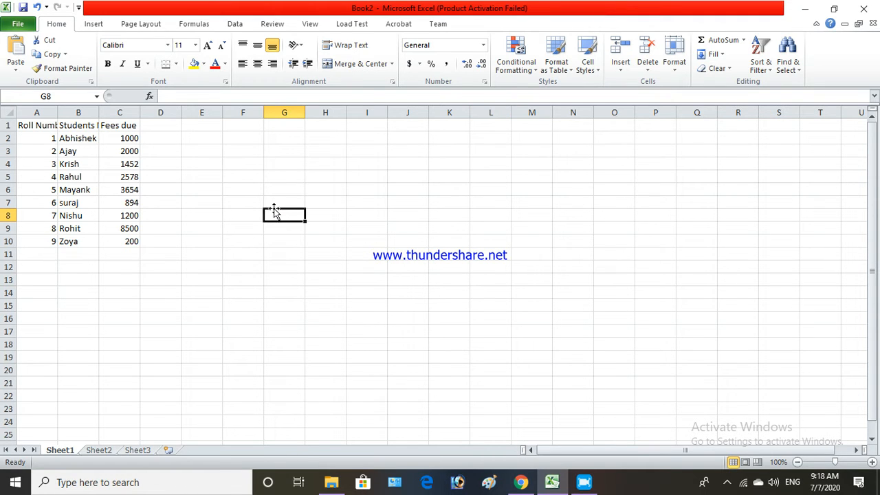
left_click_drag(303, 221, 352, 226)
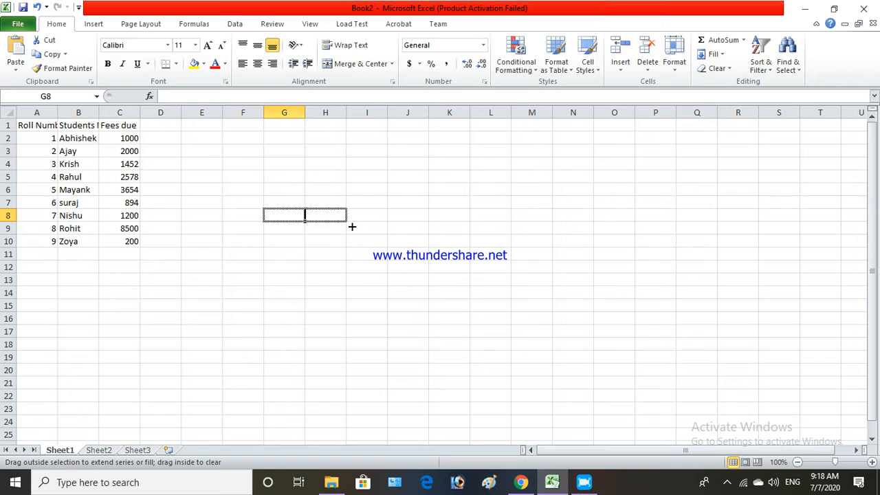
left_click_drag(347, 257, 344, 256)
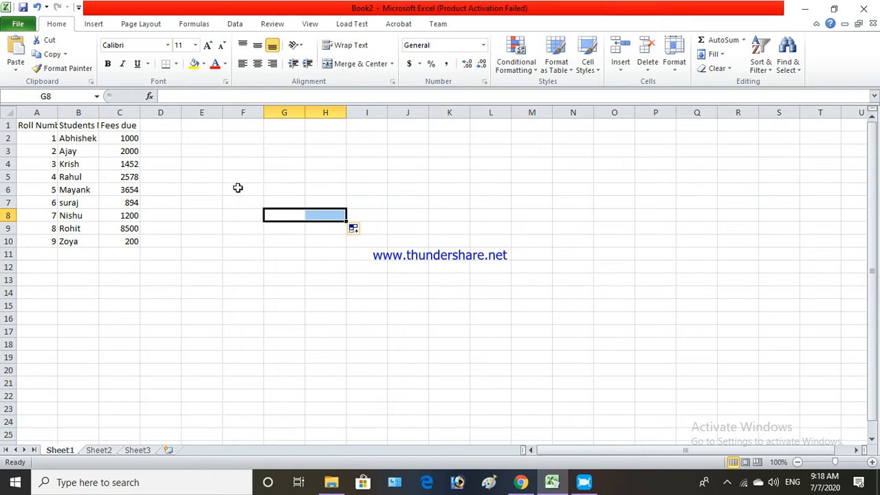
left_click(355, 230)
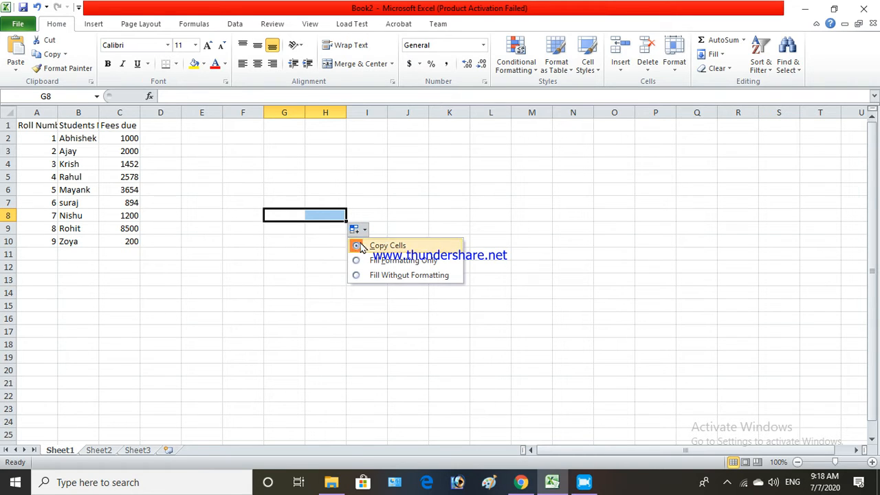
left_click_drag(347, 223, 368, 293)
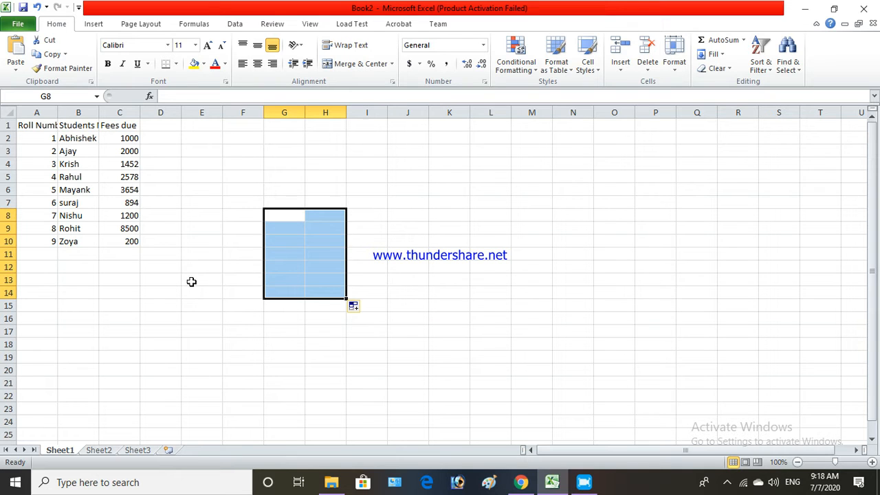
left_click(156, 285)
left_click(147, 255)
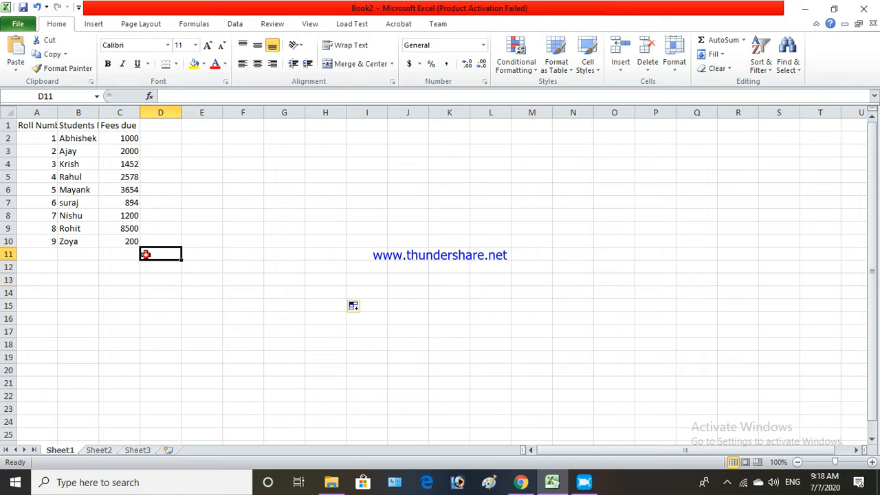
Step: Widen columns A, B and C so the headers Roll Number, Students Name and Fees due fit with room to spare
left_click(50, 115)
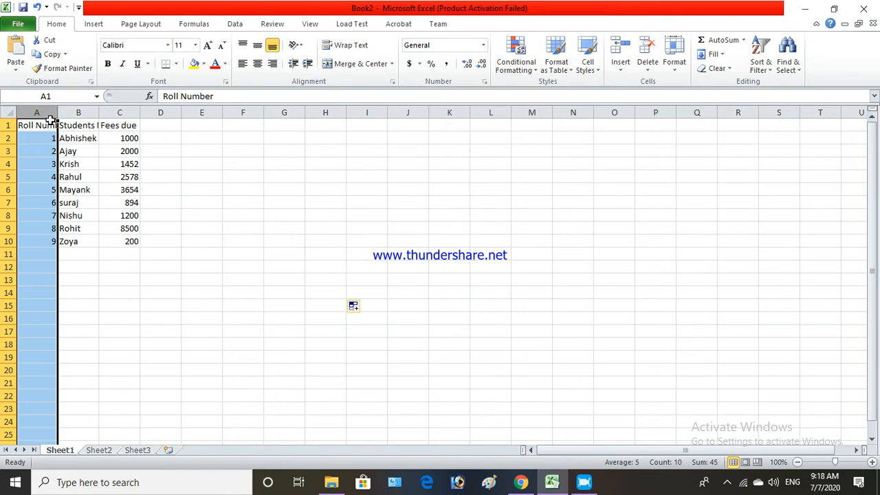
left_click(73, 113)
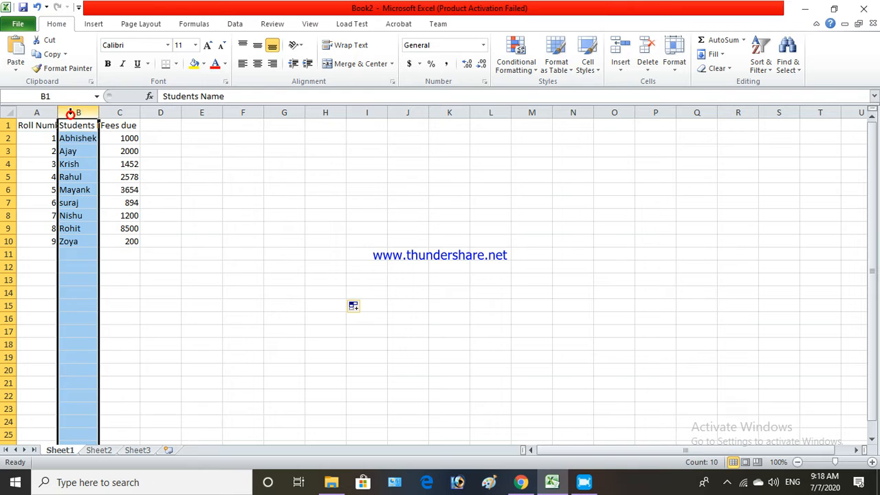
left_click(116, 115)
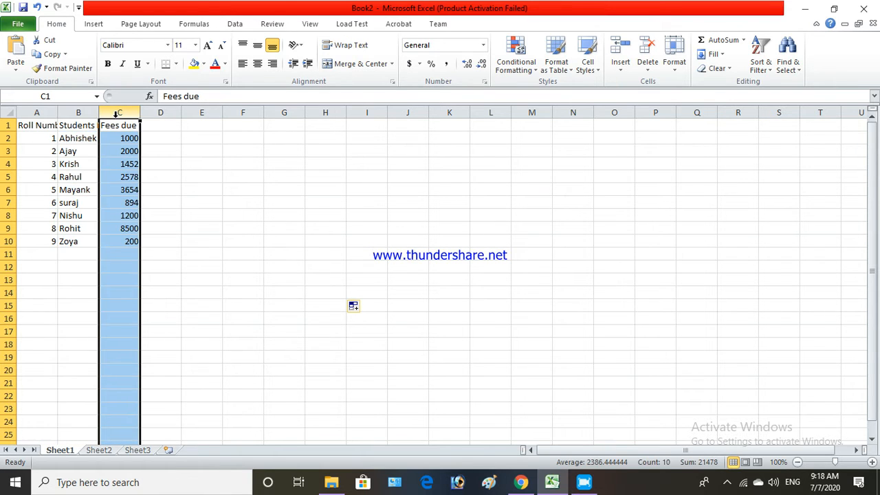
left_click(38, 113)
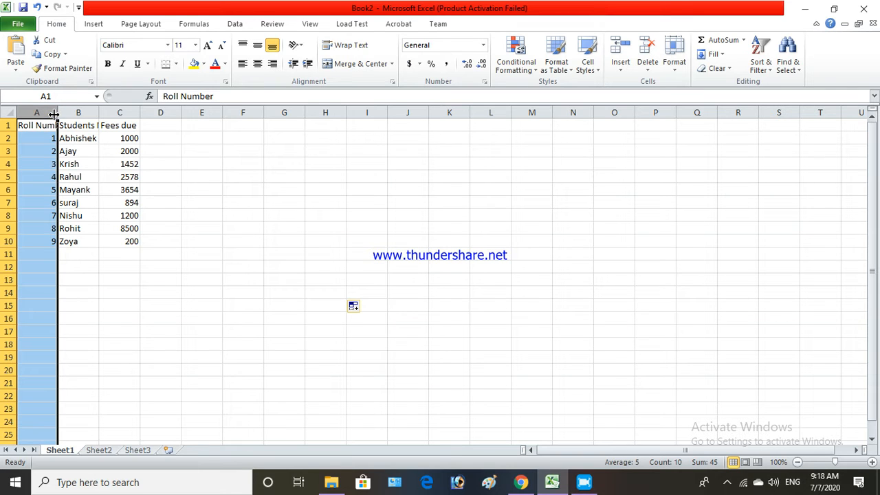
left_click_drag(58, 111, 80, 112)
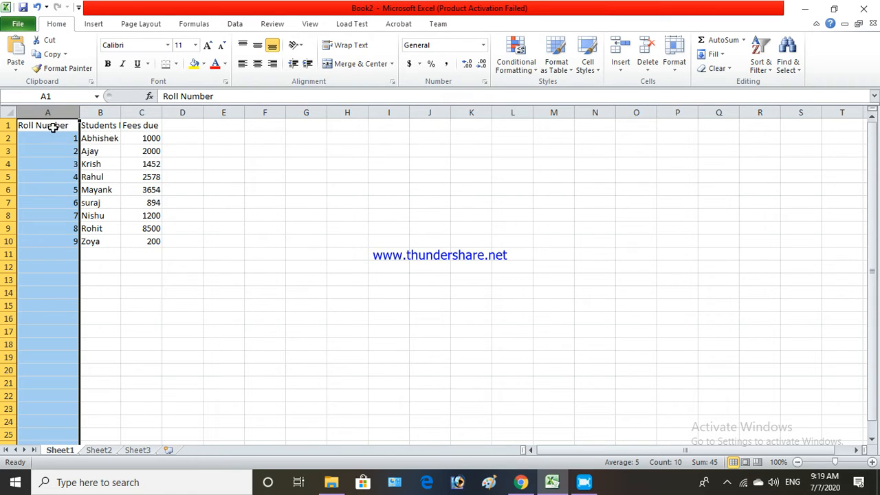
left_click(112, 112)
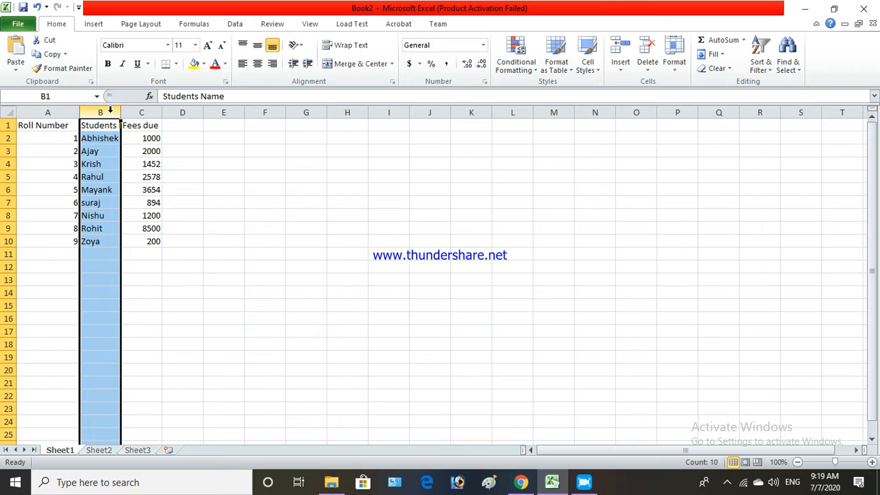
left_click_drag(122, 111, 153, 111)
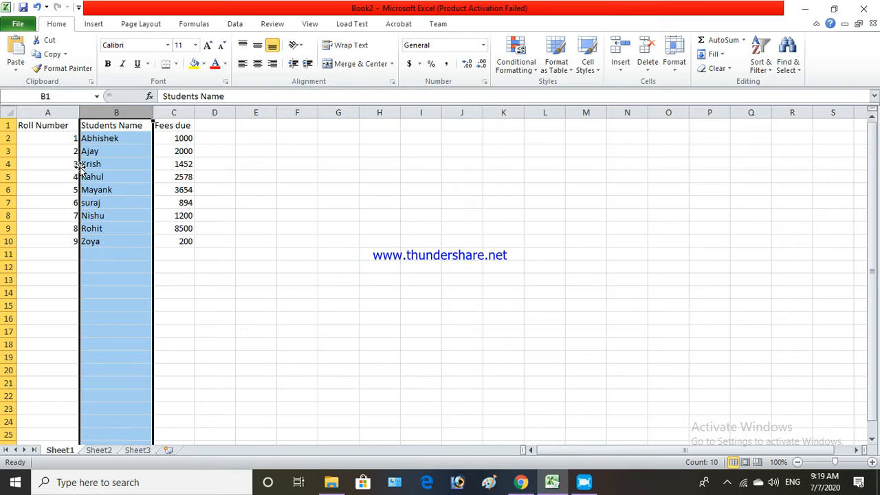
left_click(177, 112)
left_click_drag(195, 111, 206, 112)
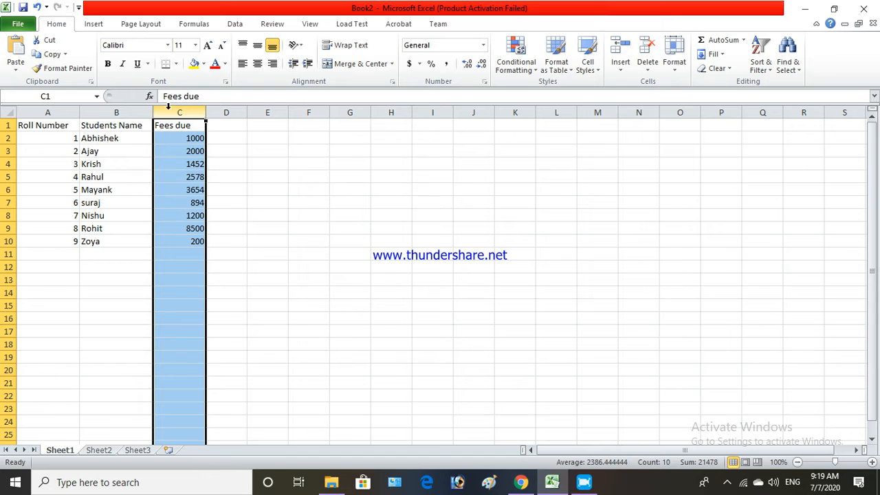
left_click(252, 230)
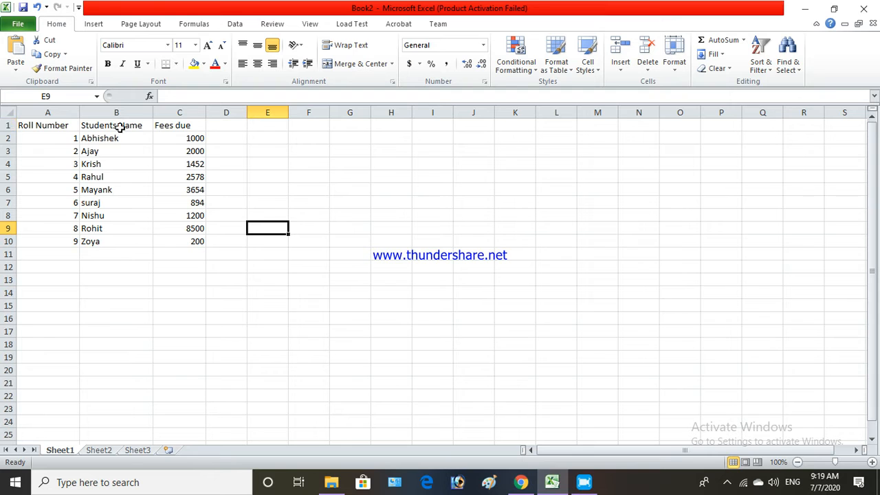
Step: Make the header row 1 bold
left_click_drag(6, 127, 8, 128)
left_click(6, 125)
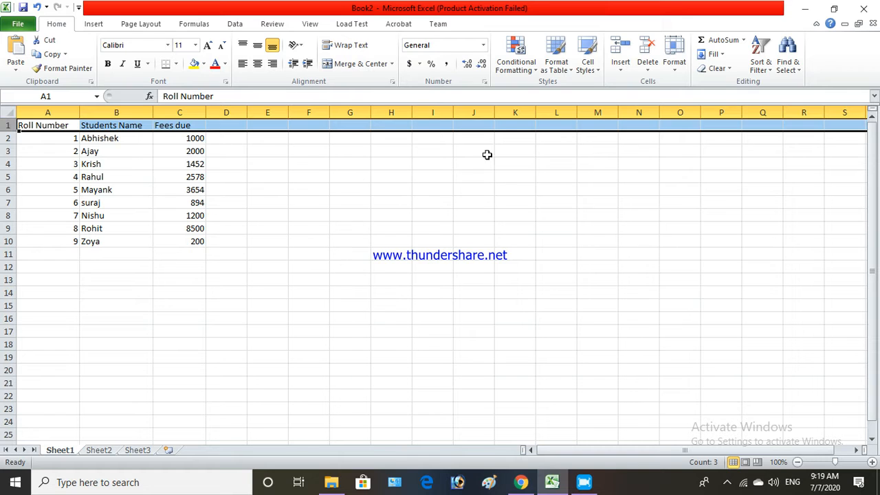
left_click(107, 64)
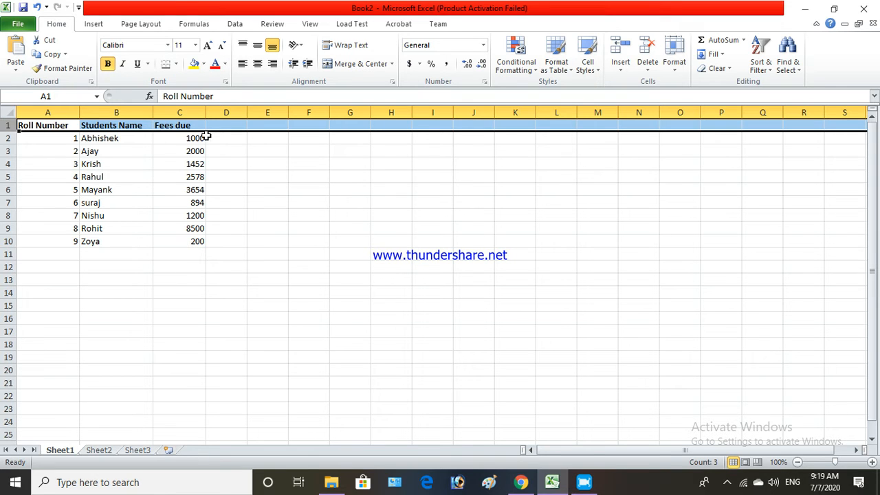
left_click(116, 178)
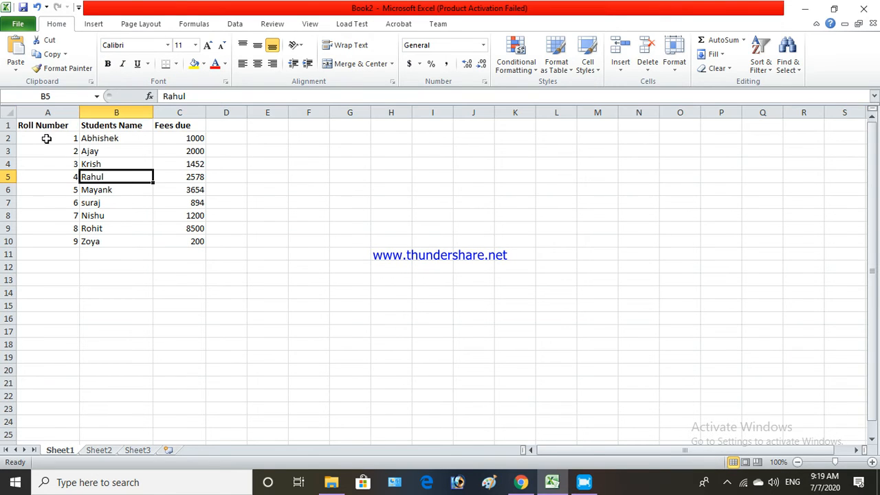
Step: Center-align the contents of the Students Name, Fees due and Roll Number columns
left_click(173, 241)
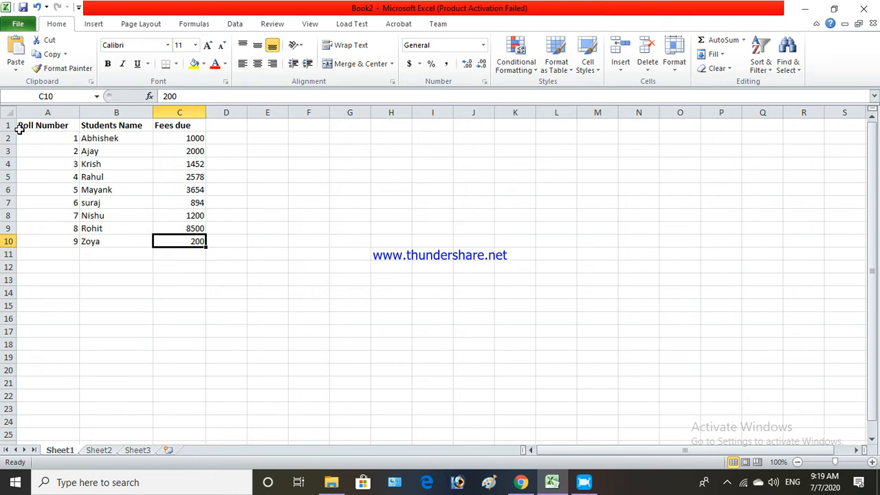
left_click(111, 140)
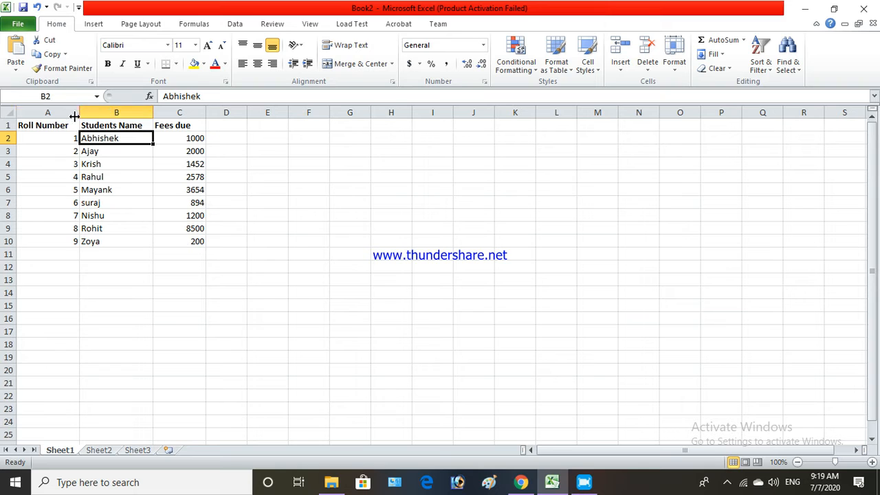
left_click(123, 114)
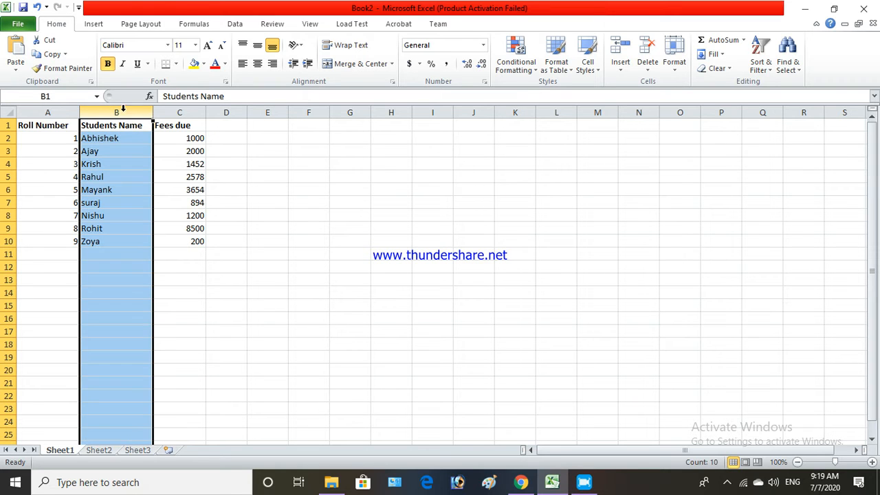
left_click(258, 64)
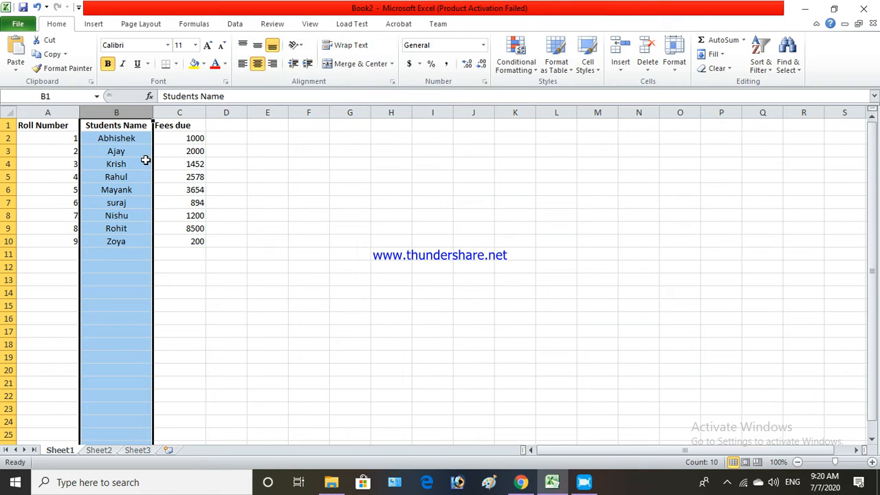
left_click(192, 115)
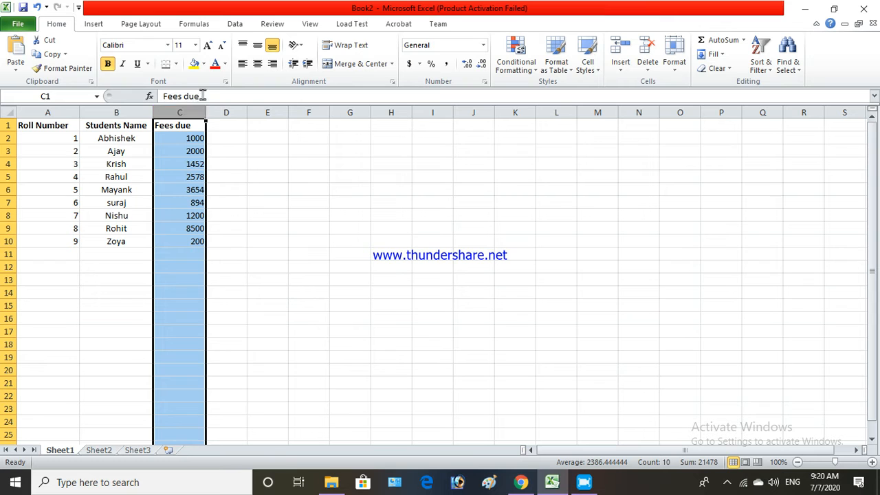
left_click(258, 64)
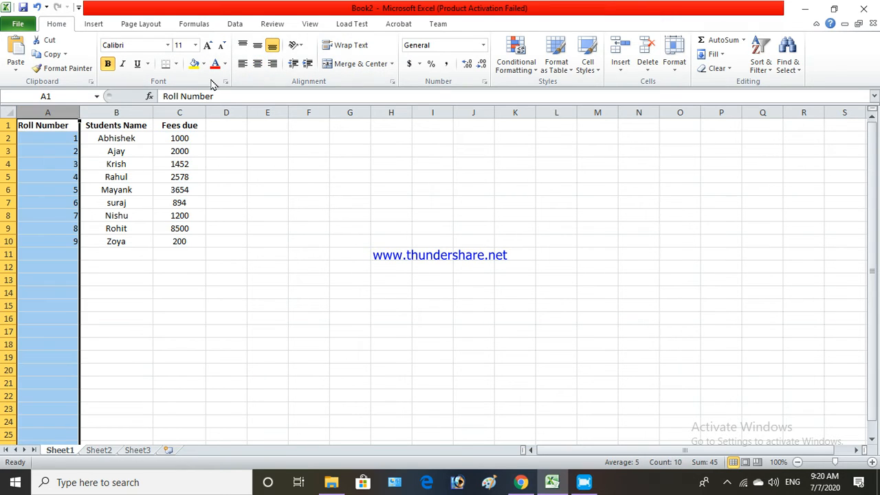
left_click(258, 65)
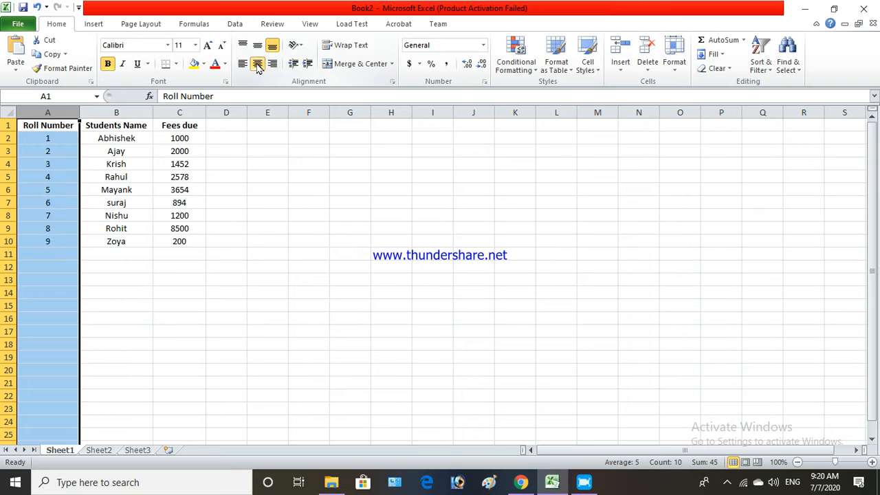
left_click(222, 210)
Step: Enter the label Total in cell B12 below the student names
left_click_drag(25, 128, 204, 247)
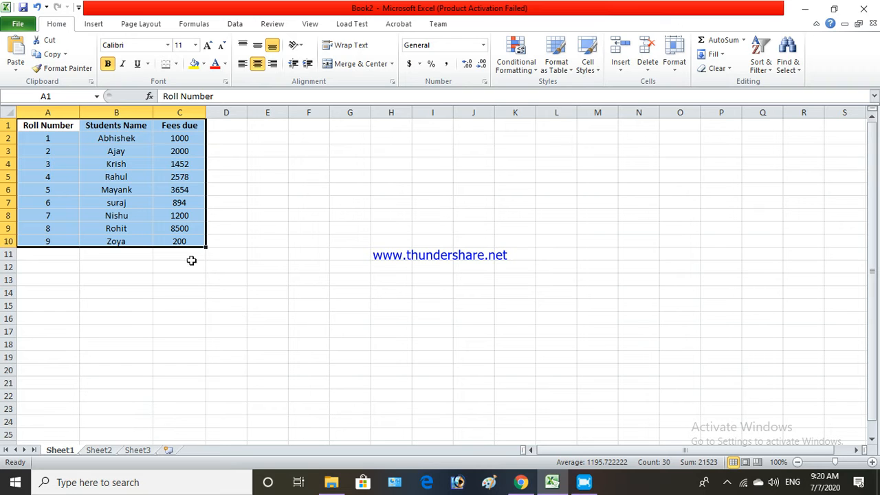
left_click(181, 271)
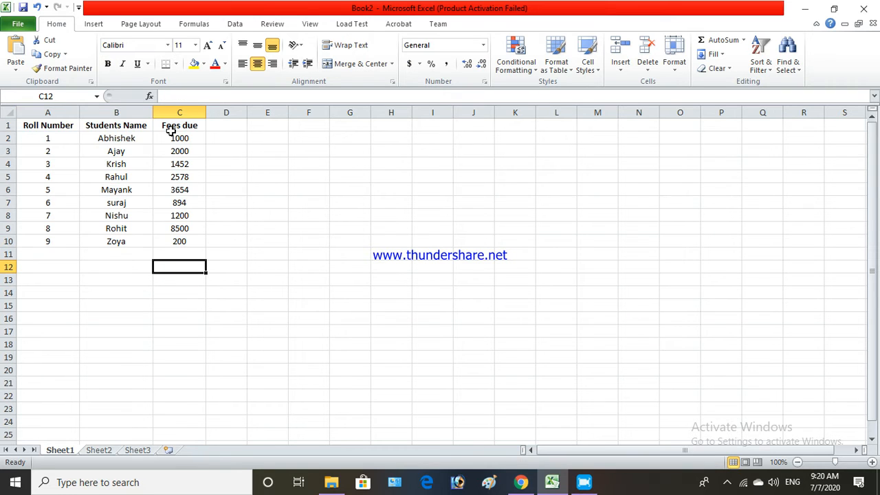
left_click(126, 269)
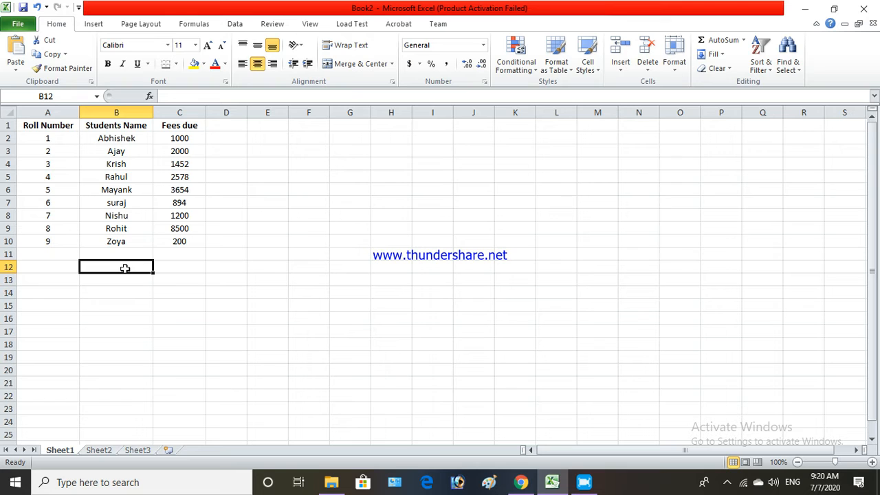
type("T")
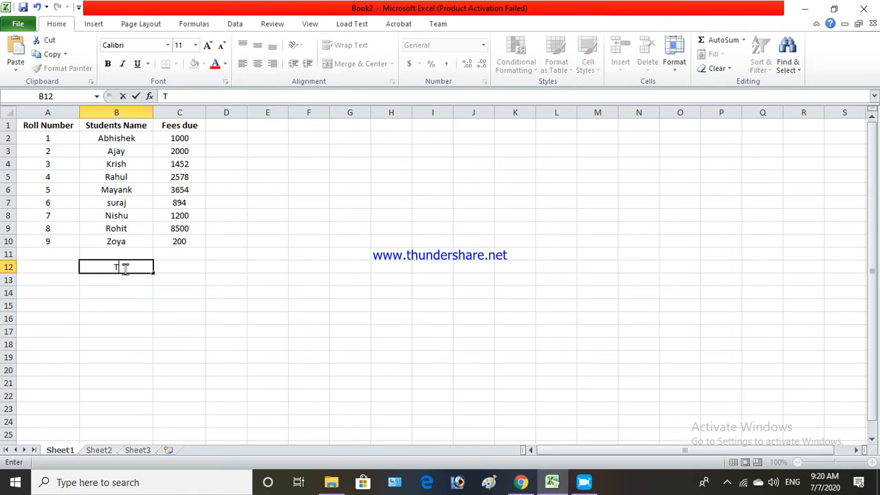
type("otal")
left_click(169, 265)
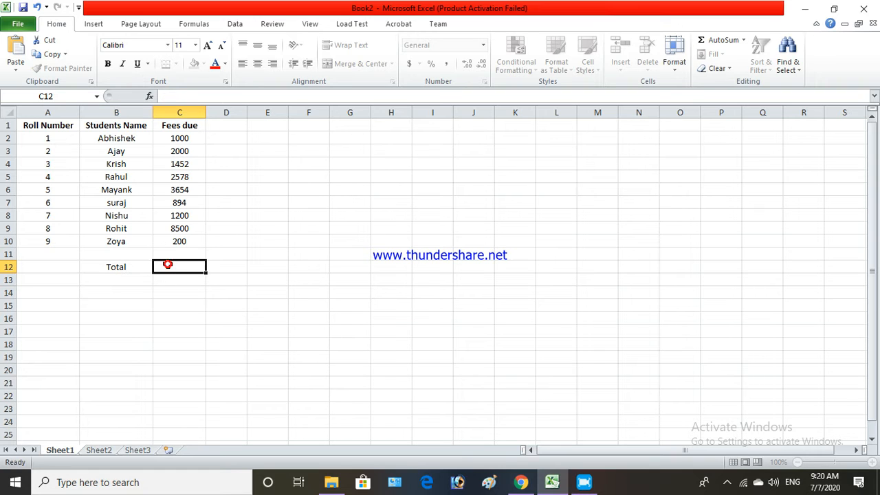
Step: Total the Fees due column in cell C12 with AutoSum, using the range C2:C11
left_click(171, 138)
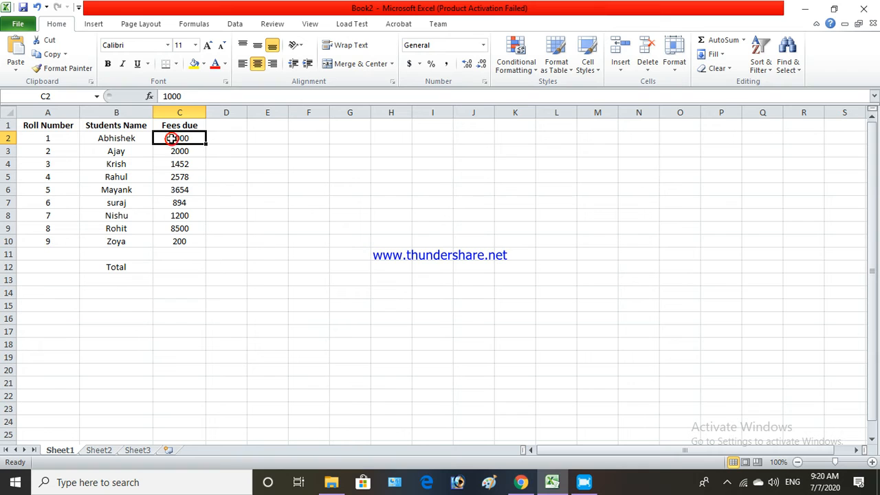
left_click(178, 268)
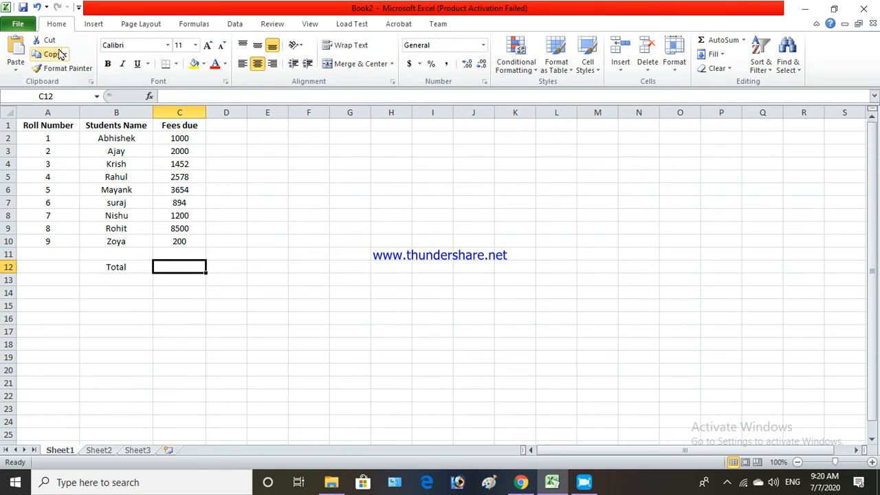
left_click(198, 24)
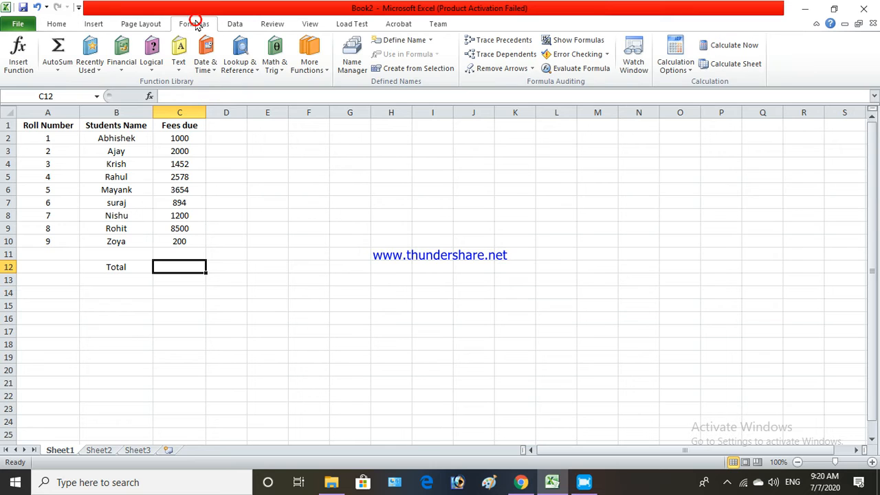
left_click(61, 47)
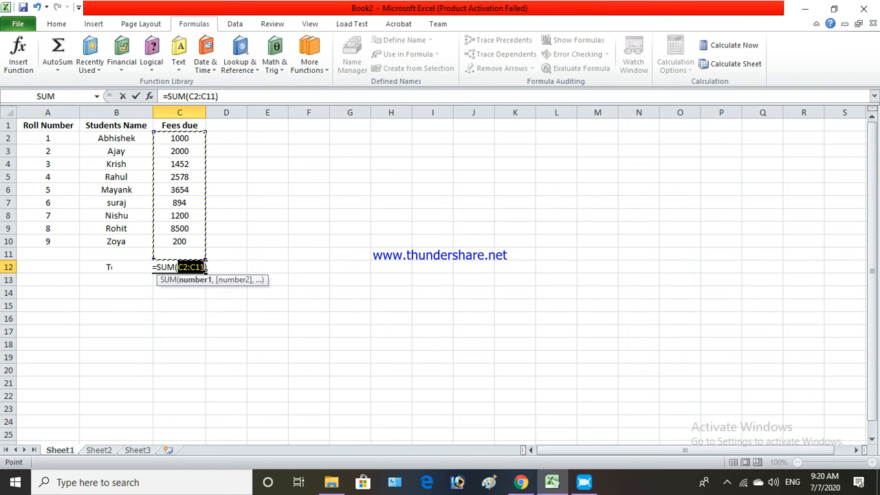
key("Return")
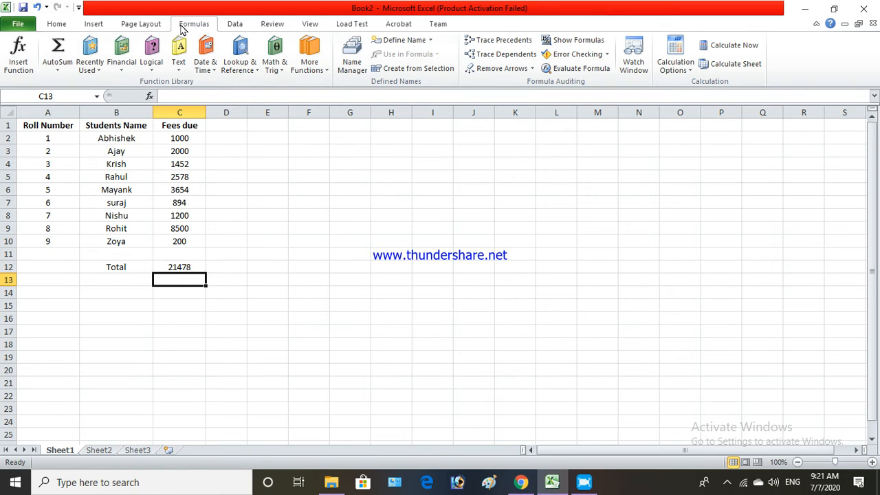
Step: Open the formula in cell C12 for editing and delete it entirely, leaving the cell empty
left_click(183, 267)
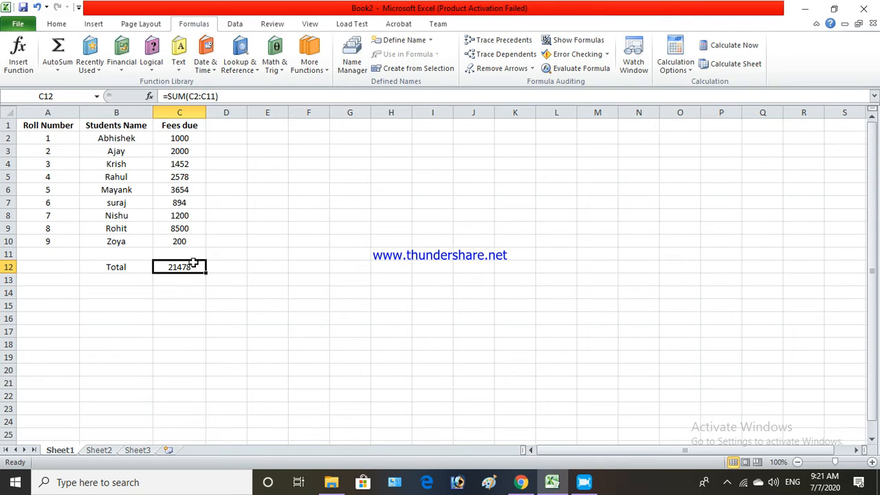
double_click(194, 265)
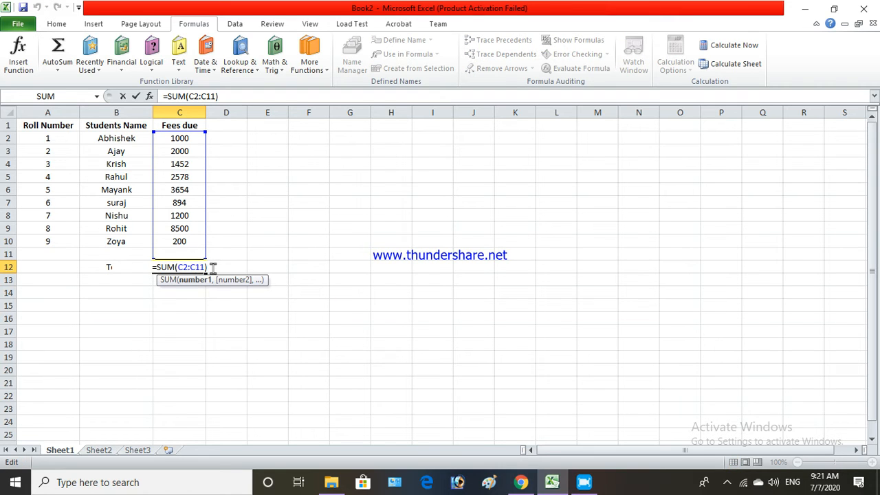
left_click_drag(205, 269, 131, 269)
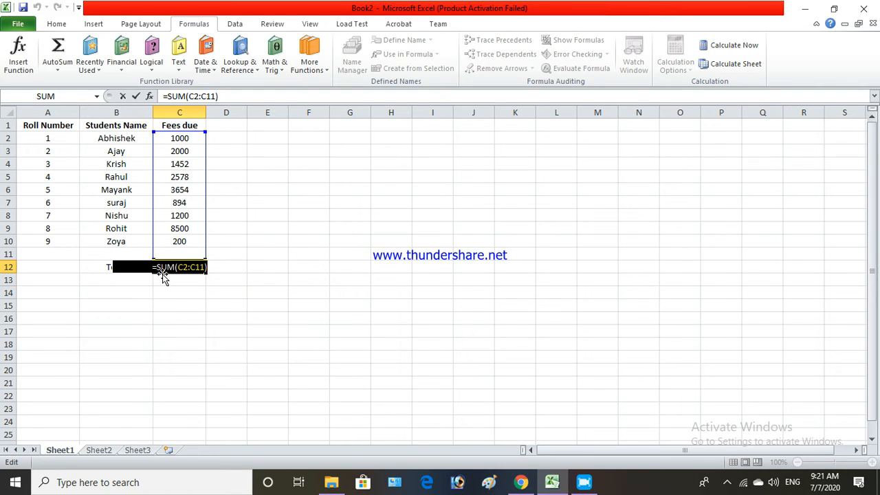
left_click(163, 269)
left_click_drag(153, 268, 211, 274)
key("Delete")
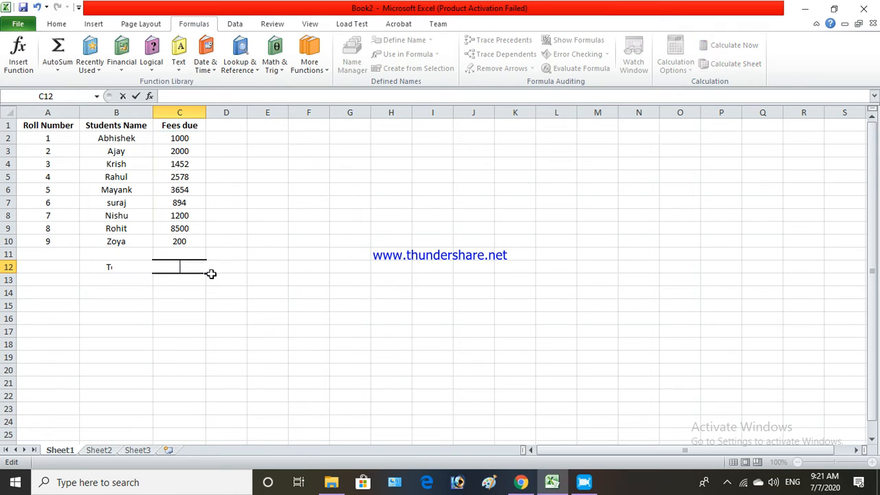
left_click(632, 216)
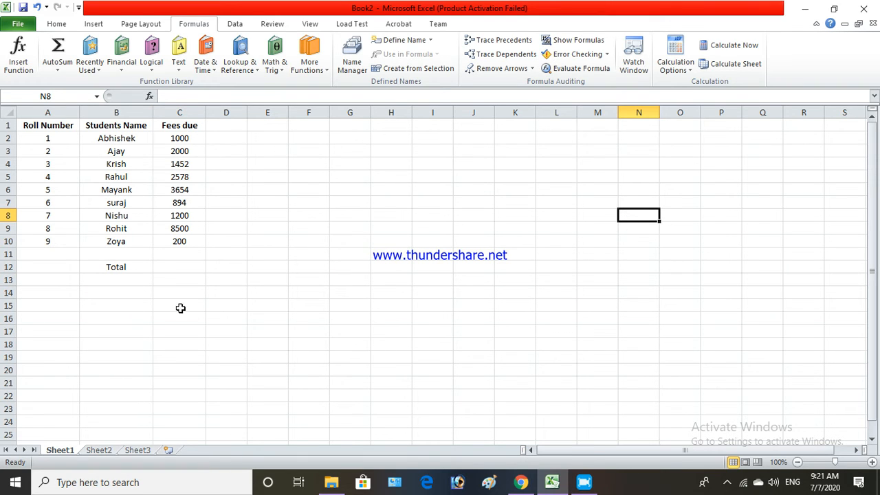
Step: Begin a SUM formula in cell N8, picking column C, cell C2 and finally cell C10 as its argument
left_click(637, 217)
type("=")
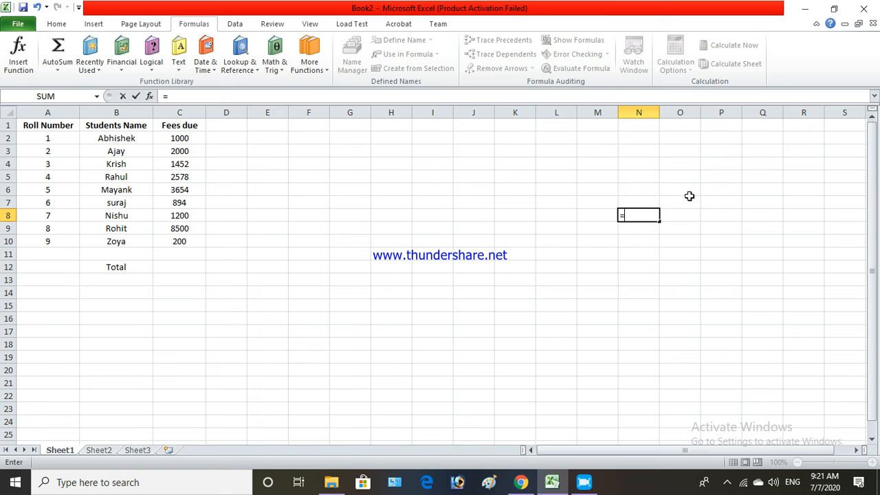
type("S")
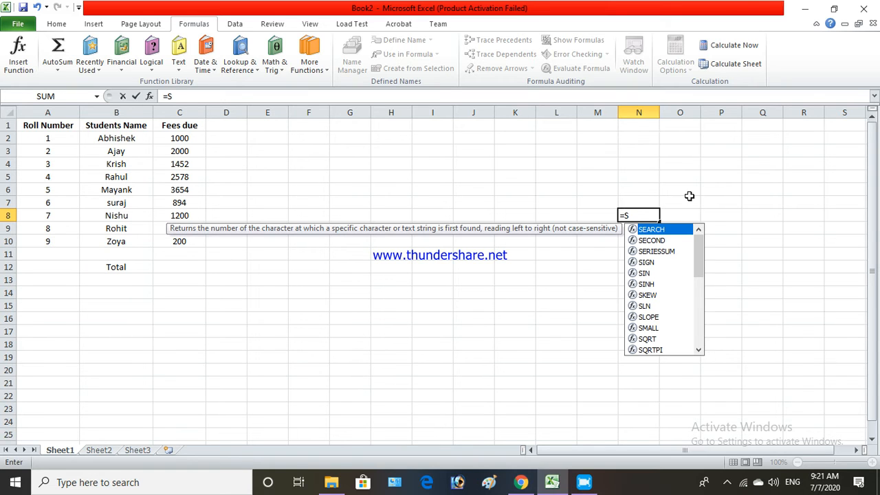
type("um")
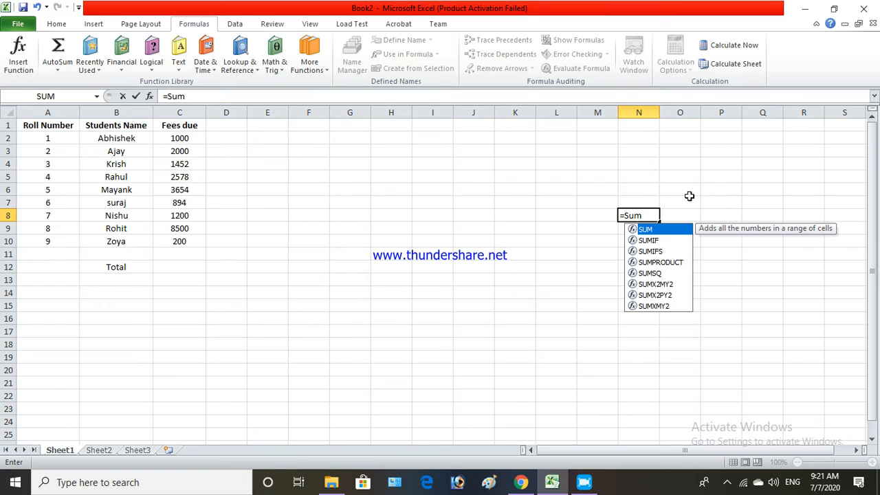
type("(")
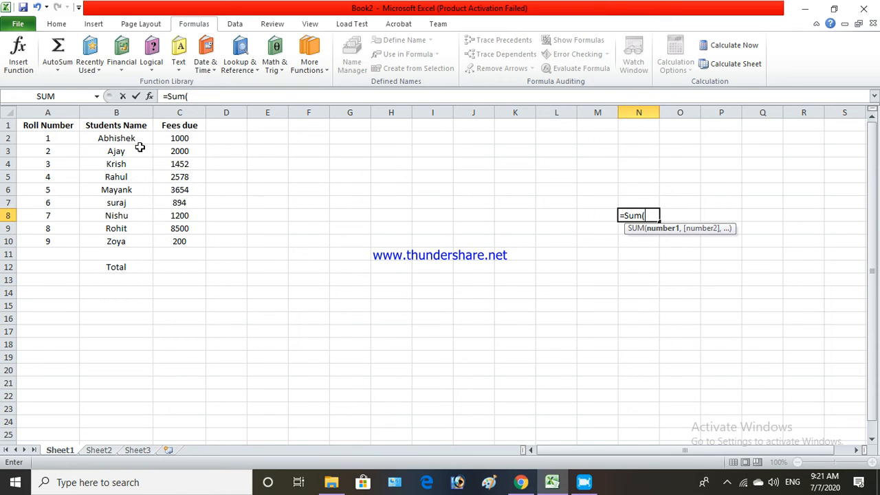
left_click(185, 112)
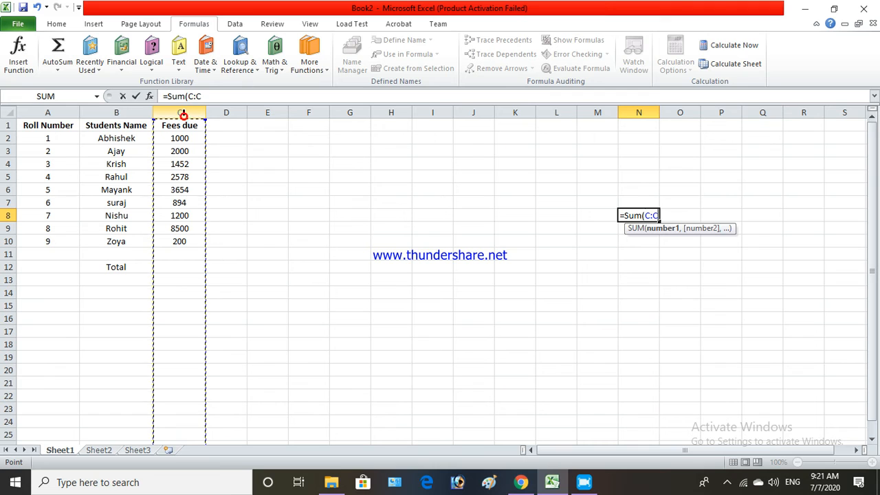
left_click(175, 139)
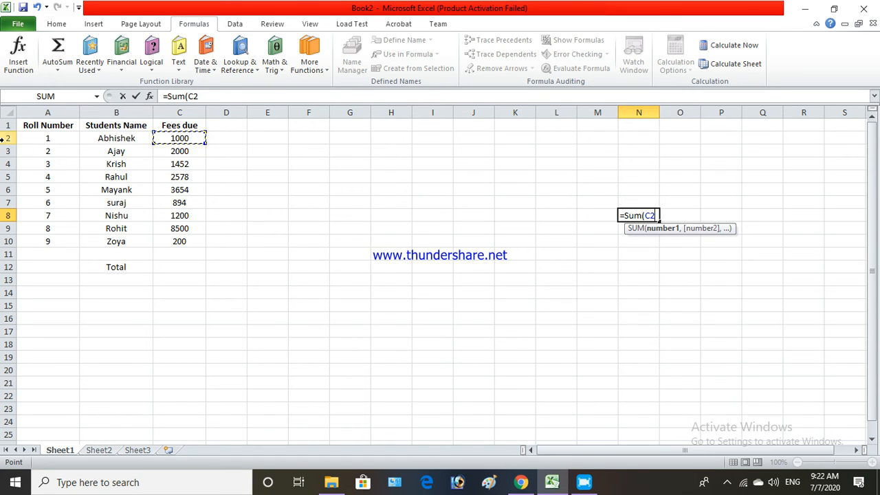
left_click(178, 244)
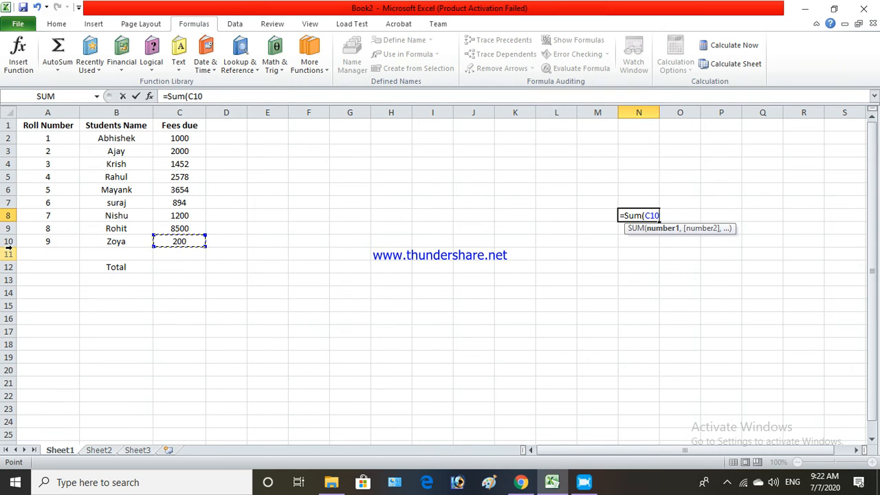
Step: Correct the SUM argument in N8 to the range C2:C10, close the formula and enter it
left_click(656, 215)
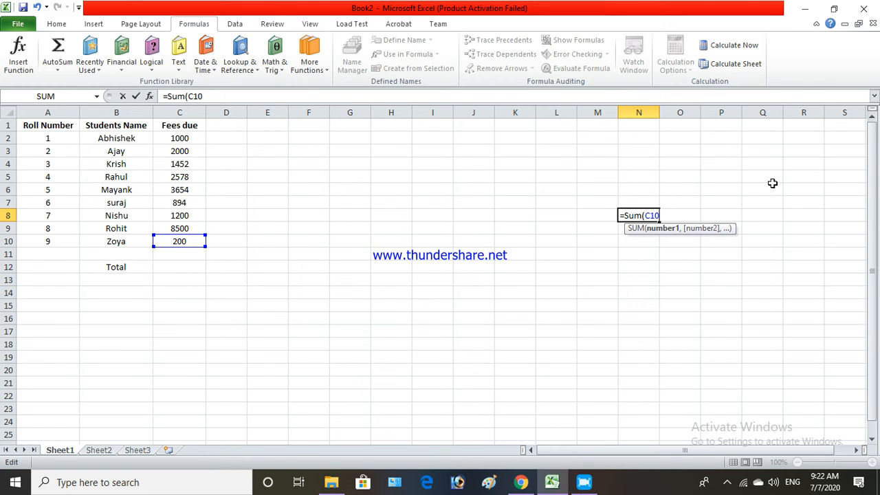
key("BackSpace")
key("BackSpace")
type("2")
type(":")
type("c")
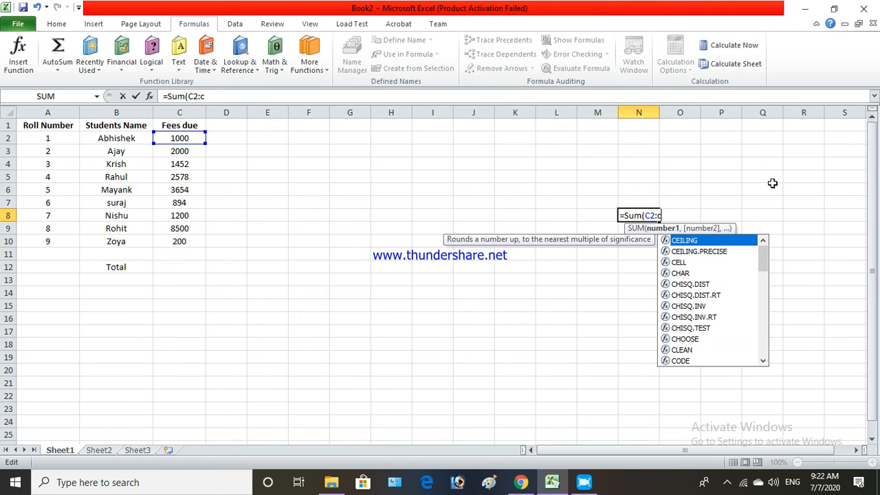
type("10")
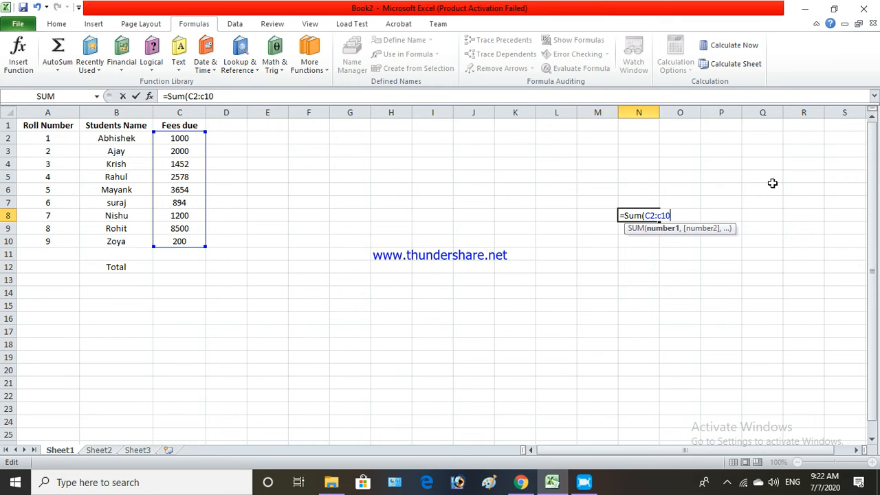
type(")")
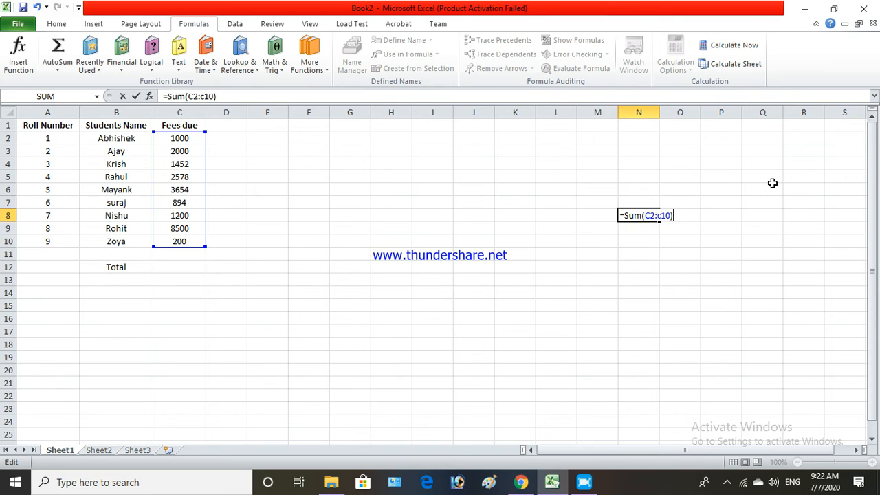
key("Return")
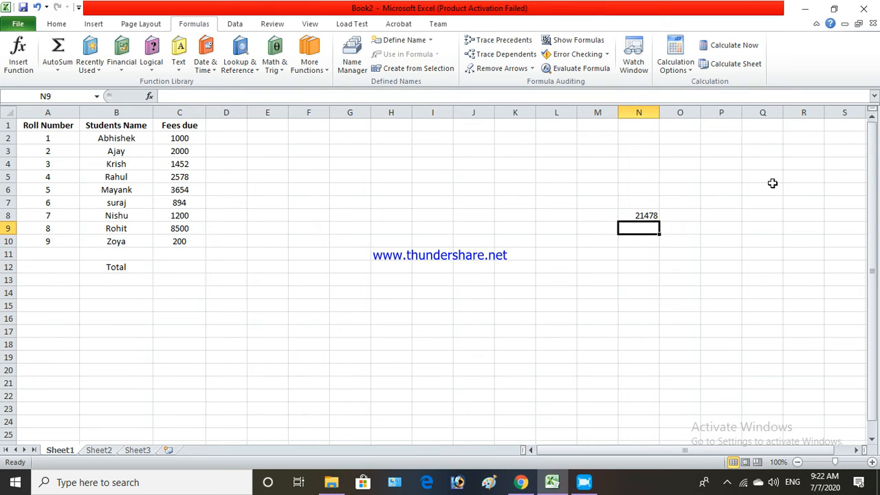
left_click(651, 215)
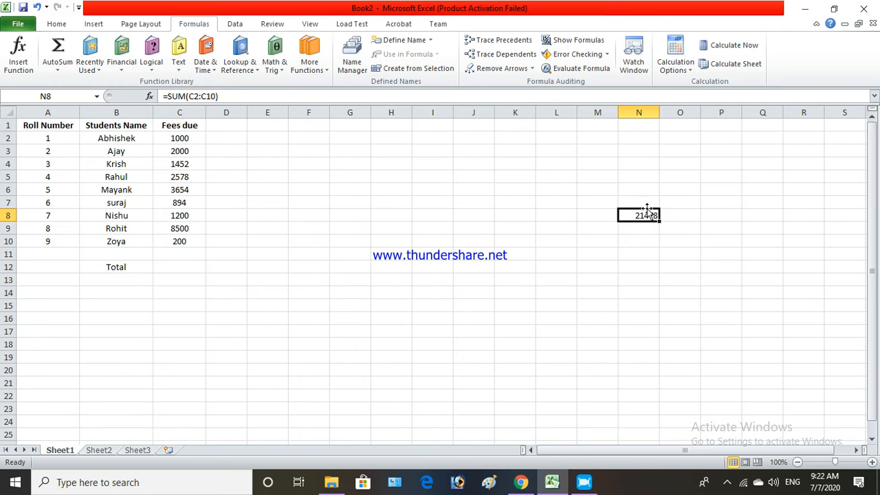
Step: Total the Fees due column in the empty cell C12 with AutoSum, accepting the range C2:C11
left_click(180, 254)
left_click(176, 271)
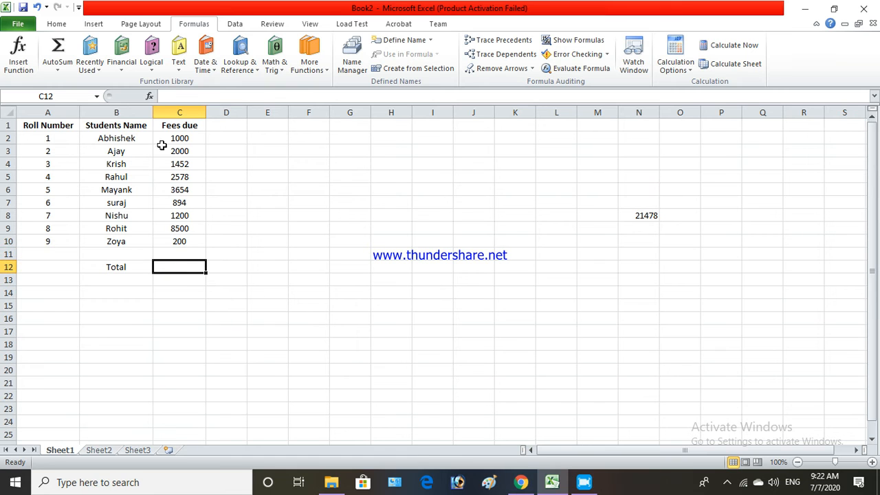
left_click(61, 48)
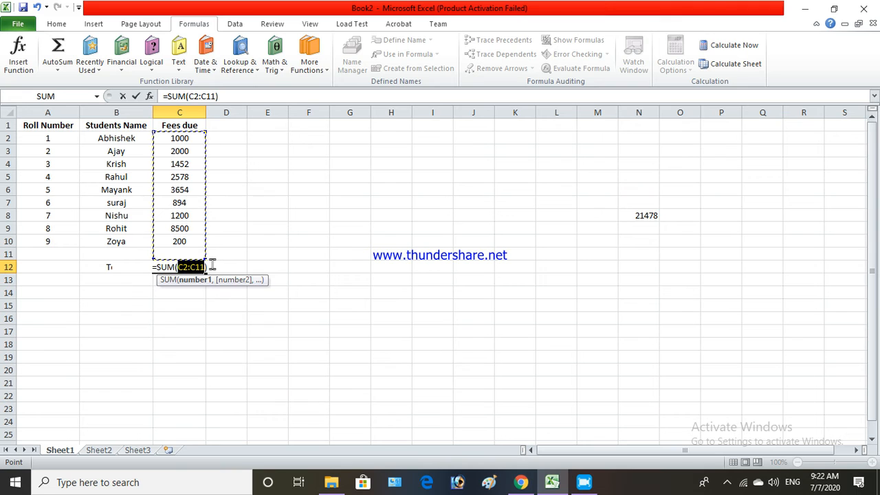
key("Return")
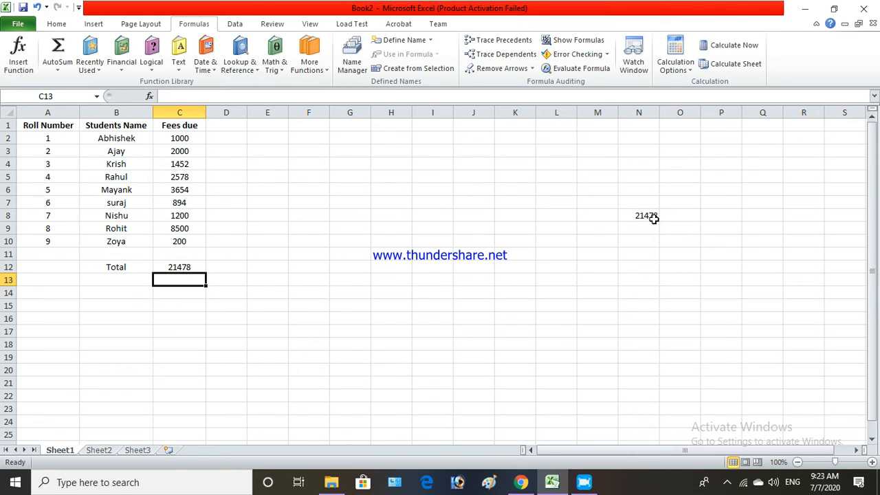
Step: Edit the SUM formula in cell N8 so its range is C2:C5, and enter it
left_click(595, 230)
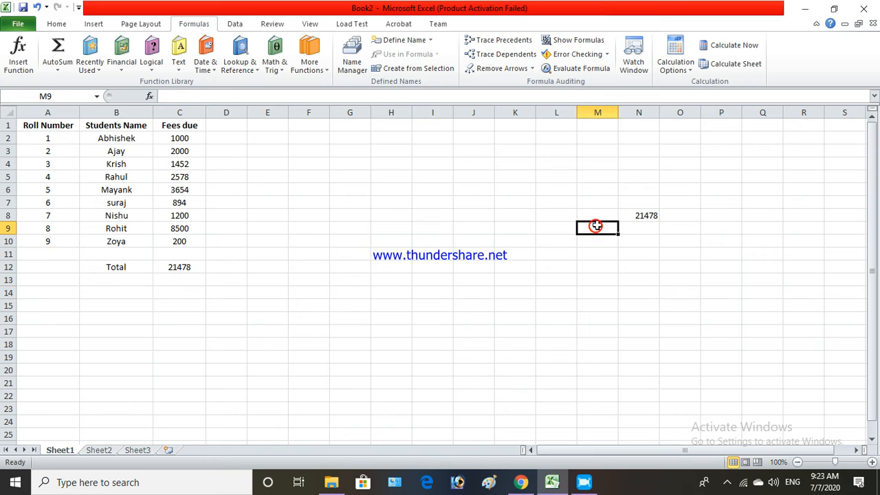
double_click(650, 218)
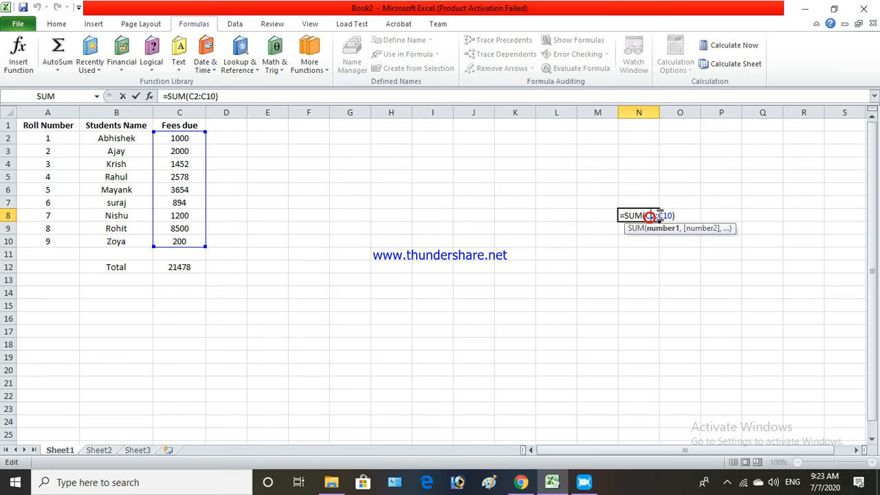
key("BackSpace")
type("5")
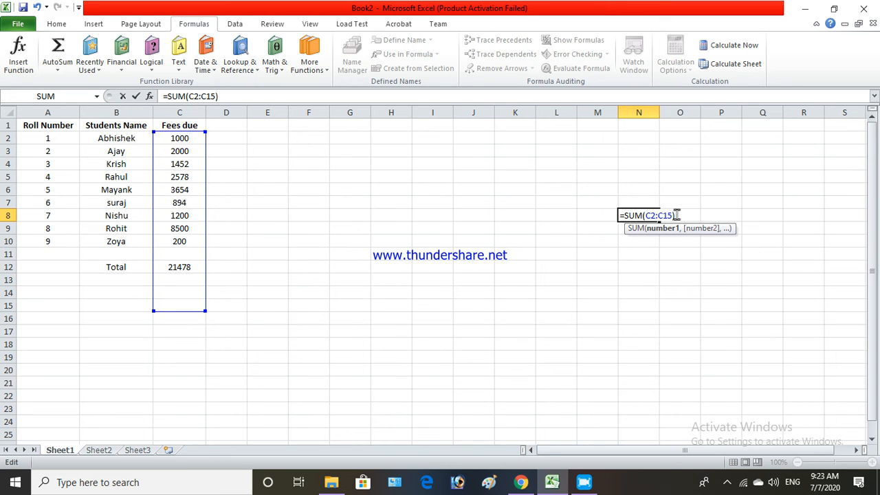
key("BackSpace")
key("BackSpace")
type("5")
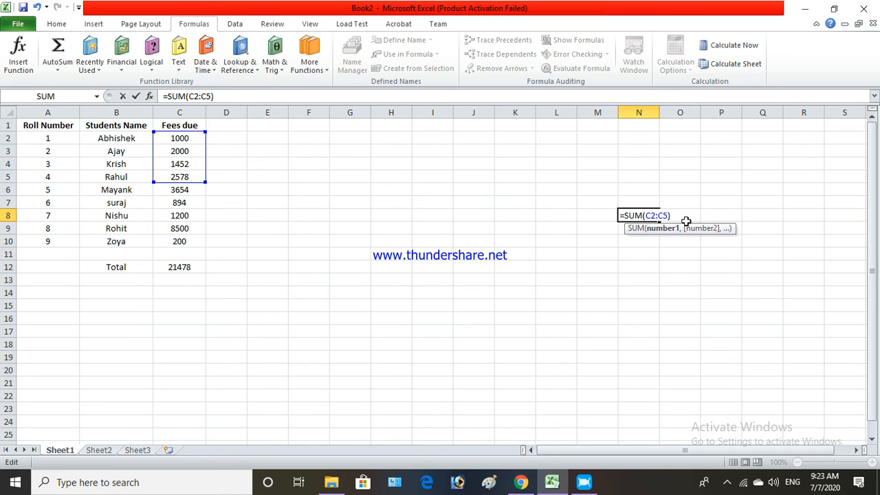
key("Return")
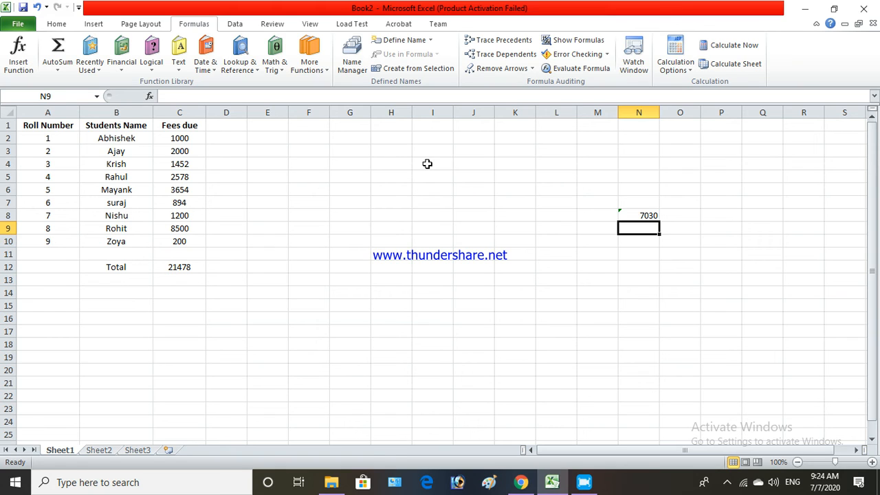
Step: Open the formula in cell N8 for editing and copy its entire text, =SUM(C2:C5)
left_click(472, 203)
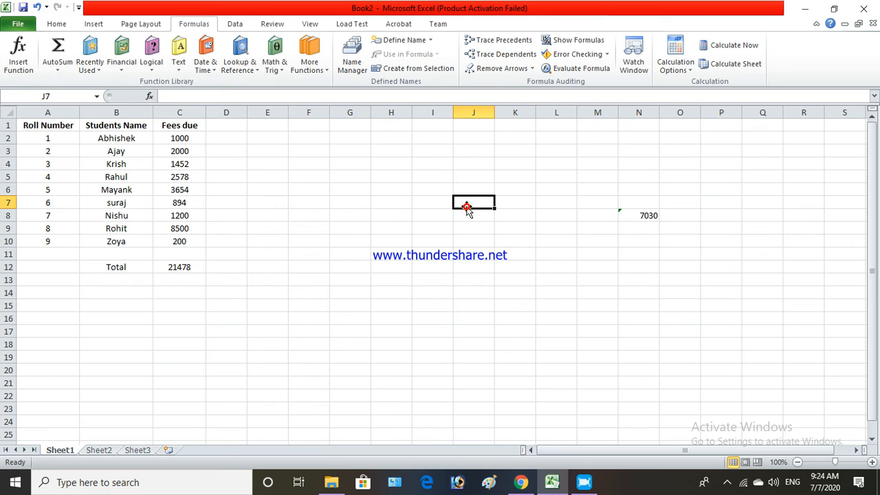
left_click(640, 216)
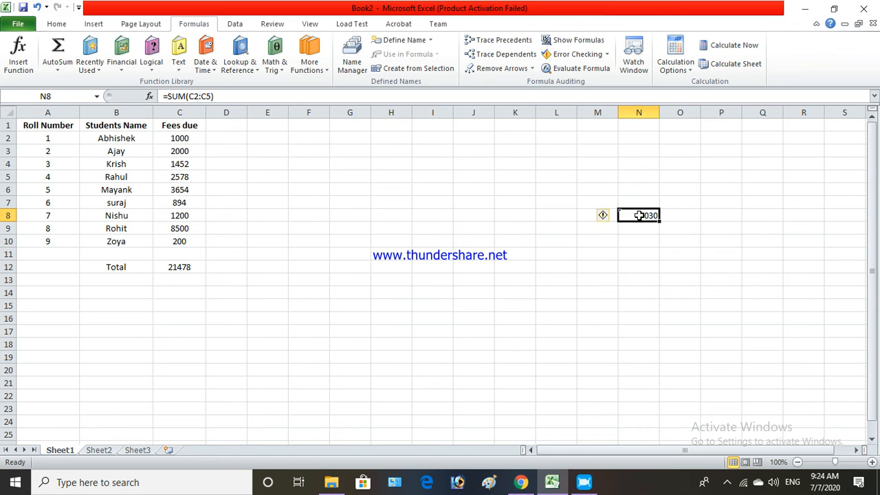
double_click(639, 216)
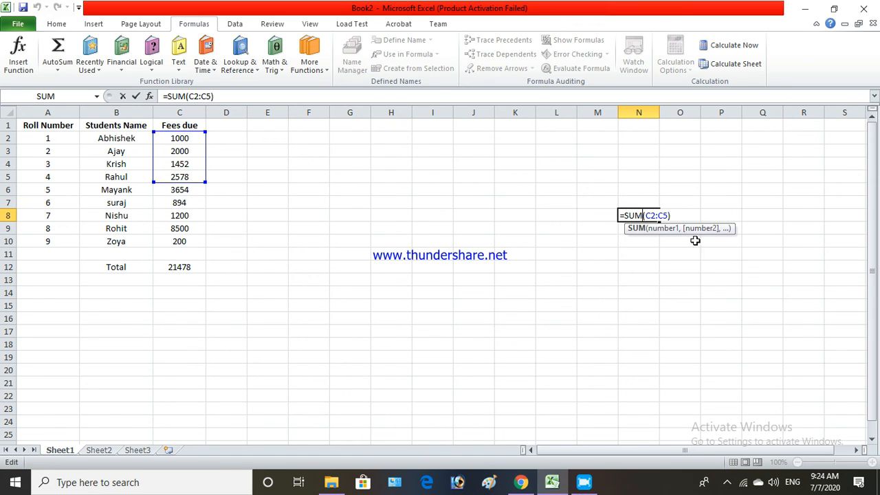
left_click_drag(670, 216, 618, 214)
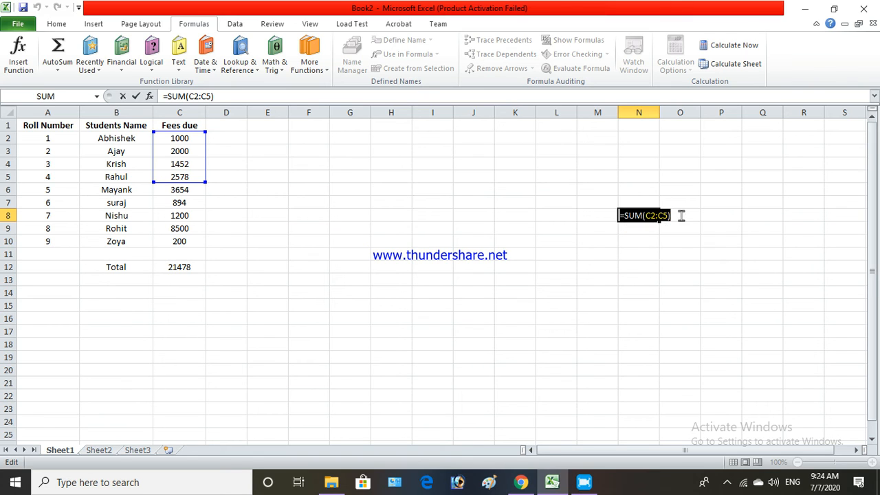
right_click(631, 217)
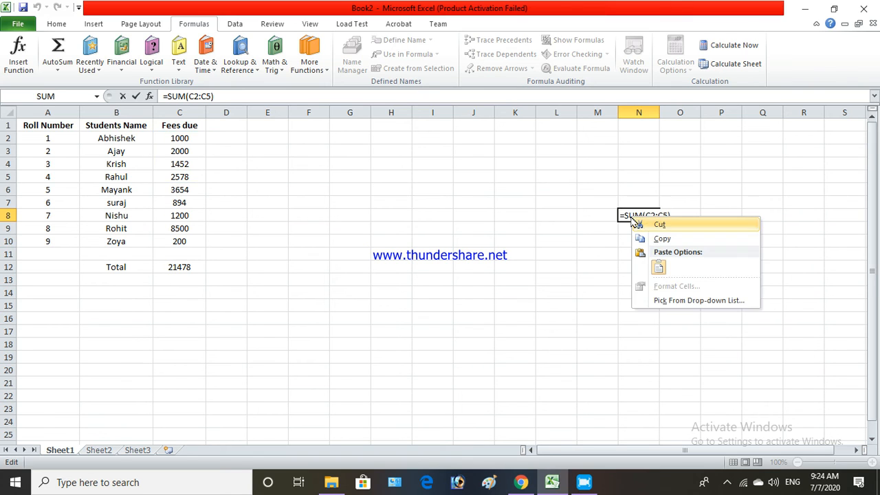
left_click(662, 239)
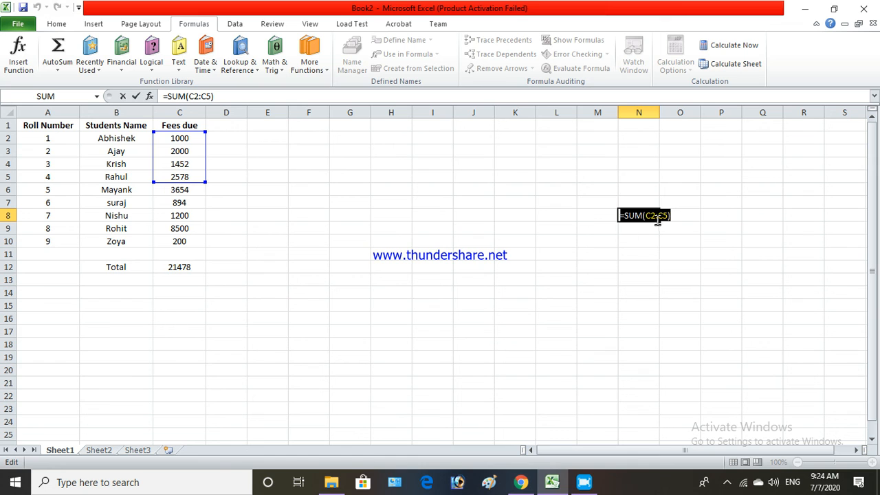
left_click(583, 482)
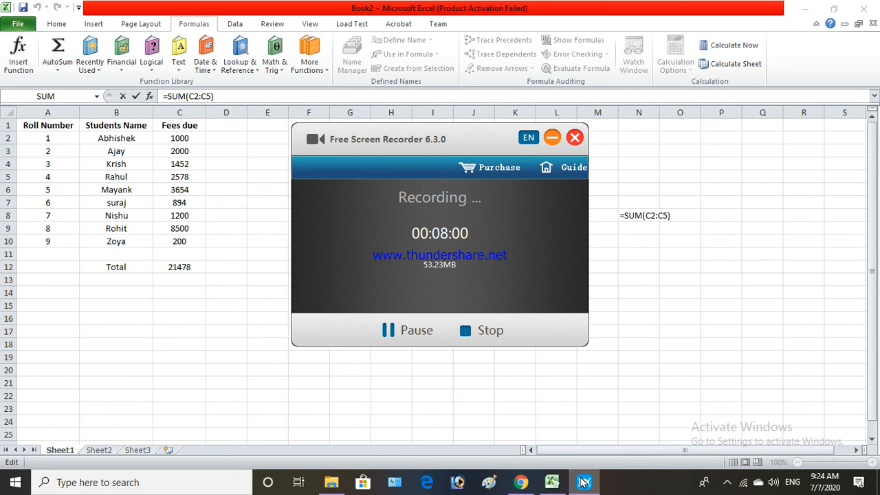
left_click(500, 404)
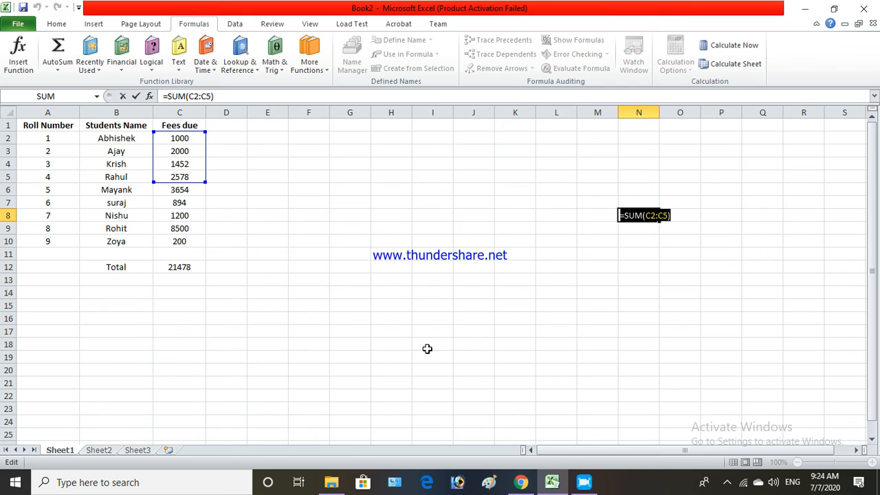
type("=")
left_click(270, 215)
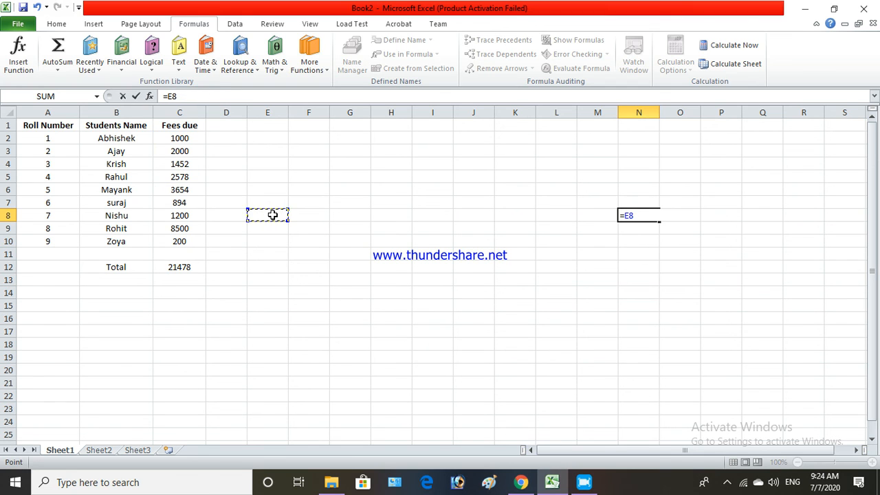
key("ctrl+v")
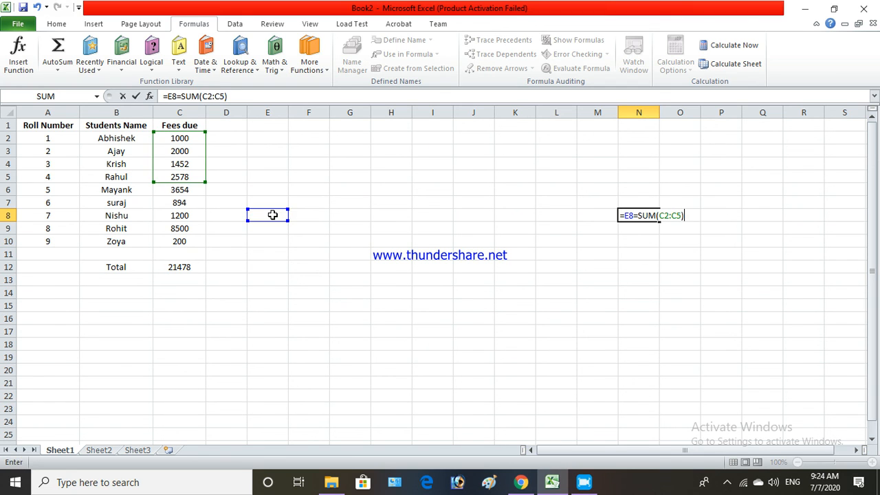
key("ctrl+v")
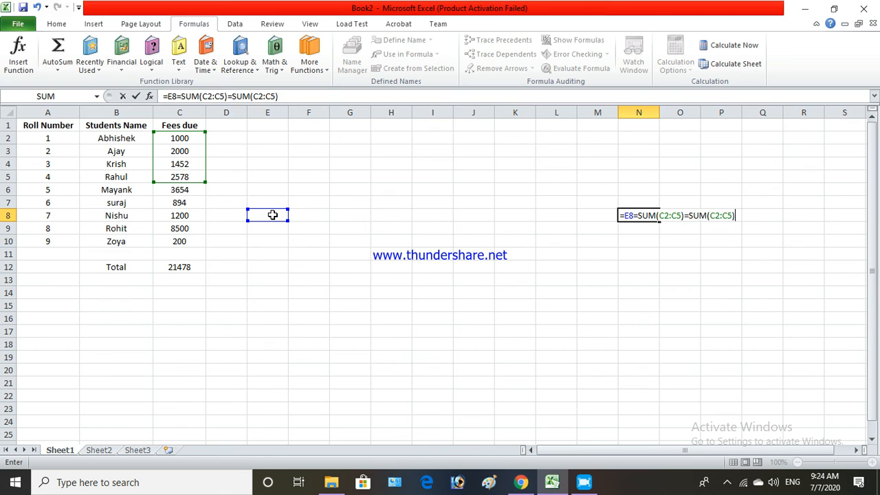
key("ctrl+v")
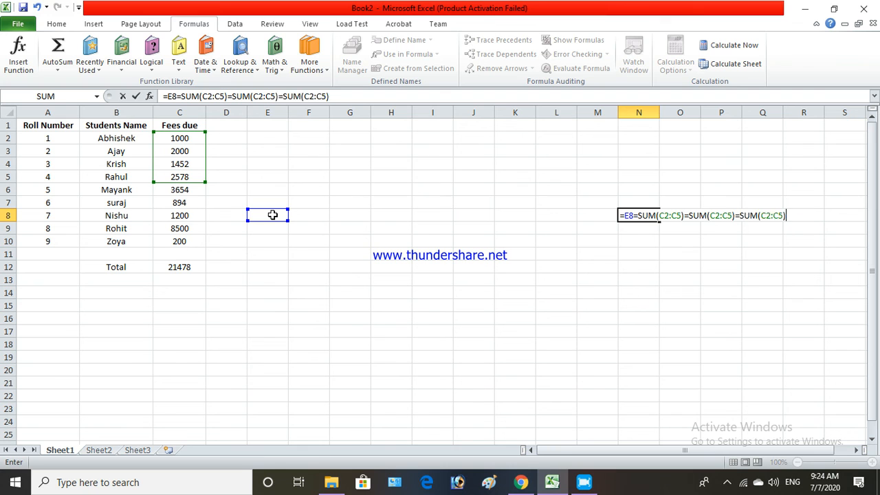
key("ctrl+z")
key("BackSpace")
key("BackSpace")
key("BackSpace")
key("BackSpace")
key("BackSpace")
key("BackSpace")
key("BackSpace")
key("BackSpace")
key("BackSpace")
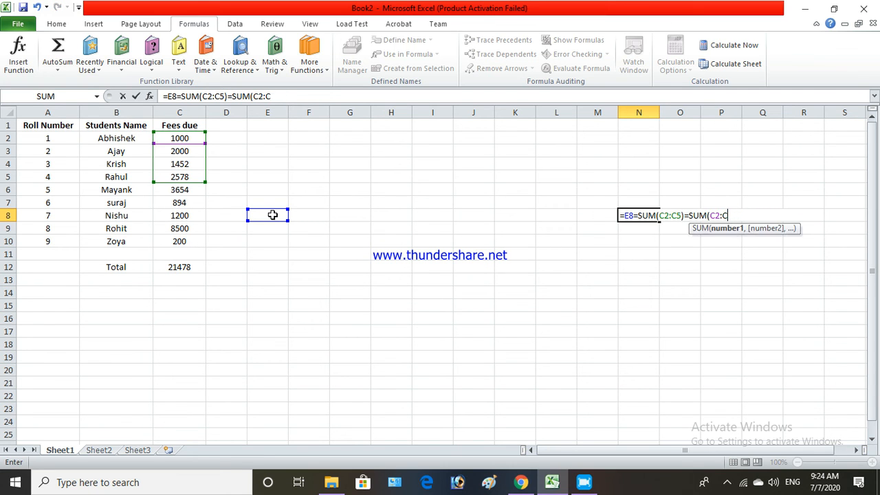
key("BackSpace")
key("BackSpace")
key("BackSpace")
key("BackSpace")
key("BackSpace")
key("BackSpace")
key("BackSpace")
key("BackSpace")
key("BackSpace")
key("BackSpace")
key("BackSpace")
key("BackSpace")
key("BackSpace")
key("BackSpace")
key("BackSpace")
key("BackSpace")
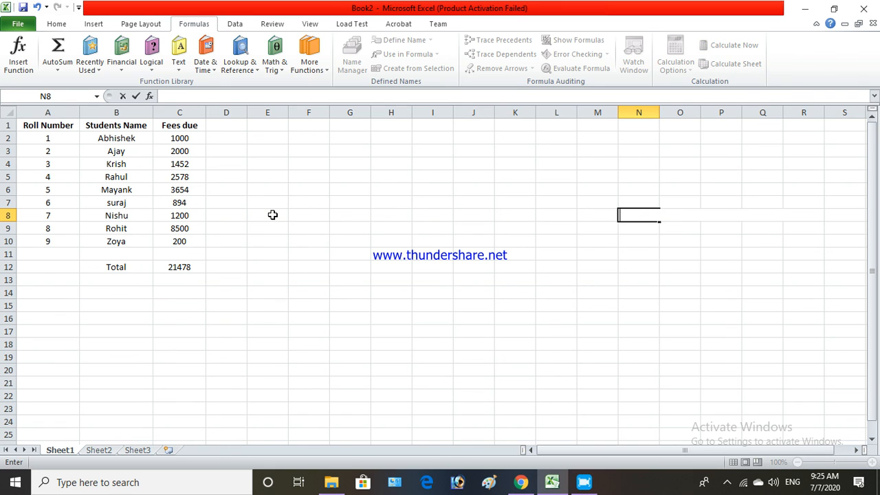
Step: Paste the copied formula =SUM(C2:C5) back into cell N8, enter it, and paste it into cell E8 as well
key("ctrl+v")
key("Return")
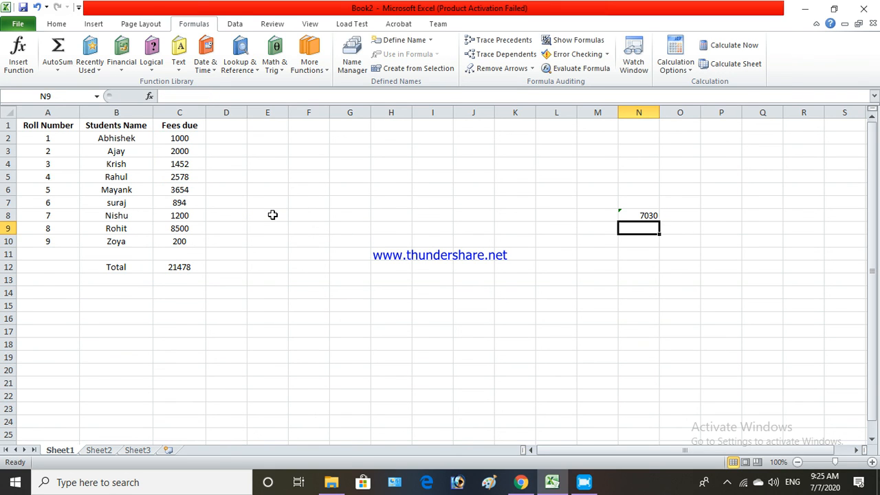
left_click(267, 216)
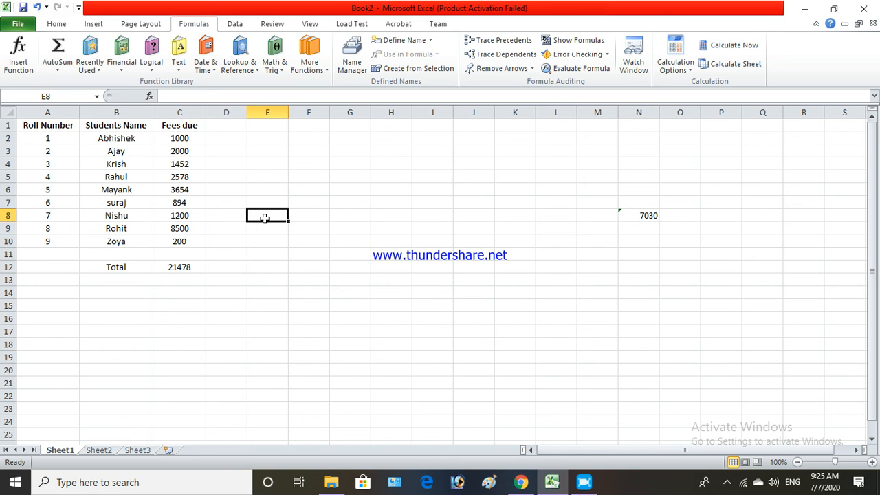
key("ctrl+v")
left_click(268, 225)
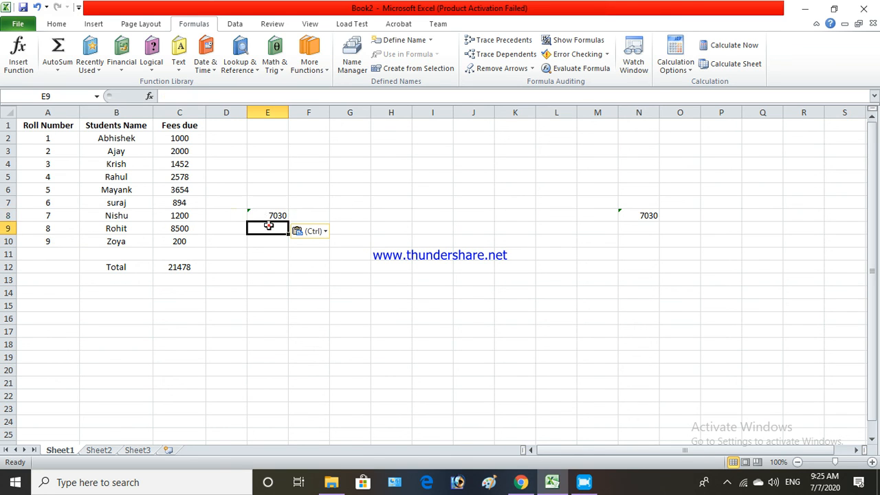
Step: AutoFill the empty cell G7 down to G12 and across to column I, and repeat the fill starting from H7
left_click(352, 205)
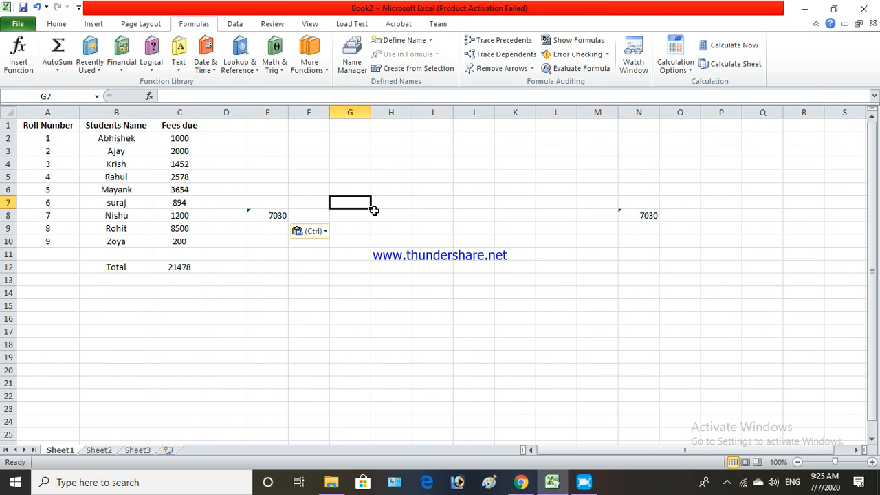
left_click_drag(372, 209, 430, 280)
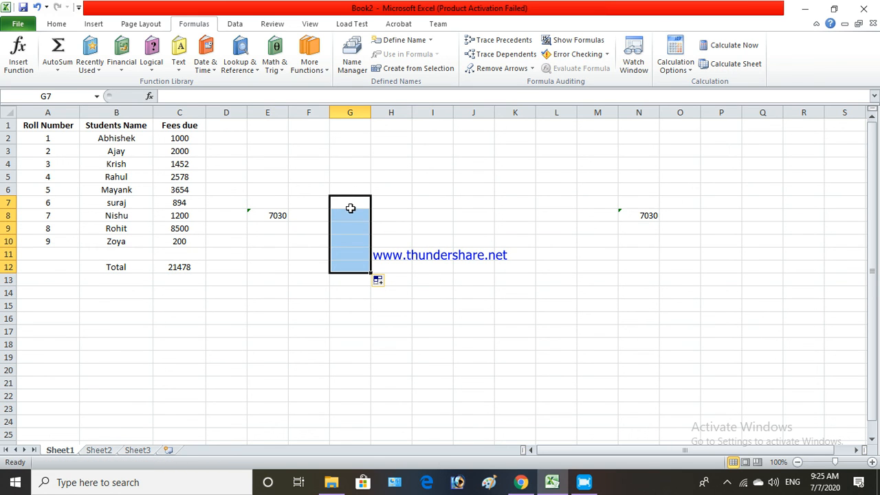
left_click_drag(372, 274, 441, 270)
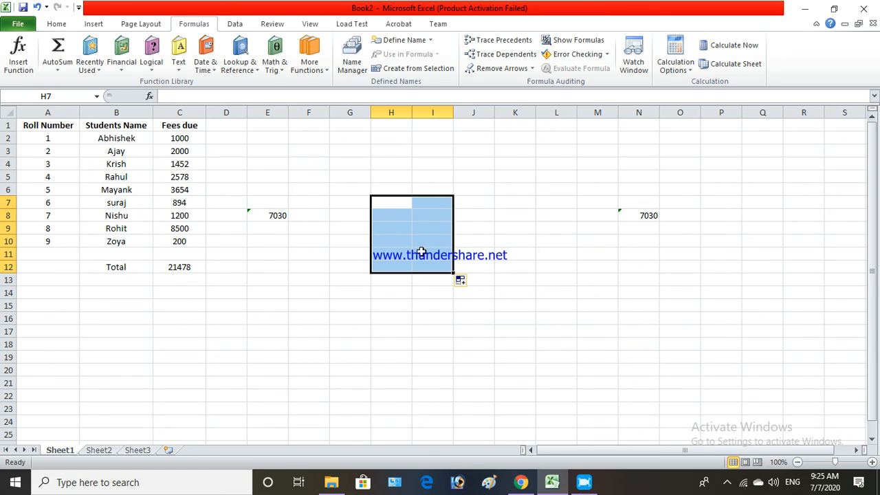
left_click(394, 215)
left_click(394, 202)
left_click_drag(413, 208, 445, 278)
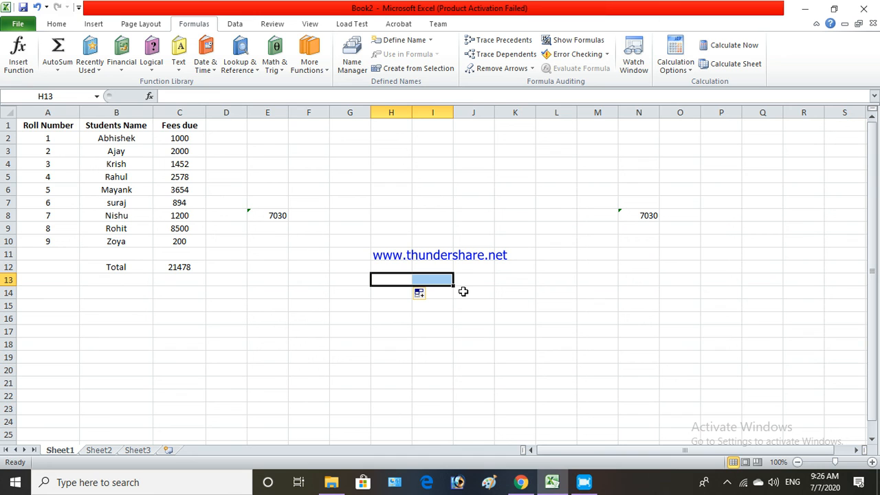
left_click(584, 482)
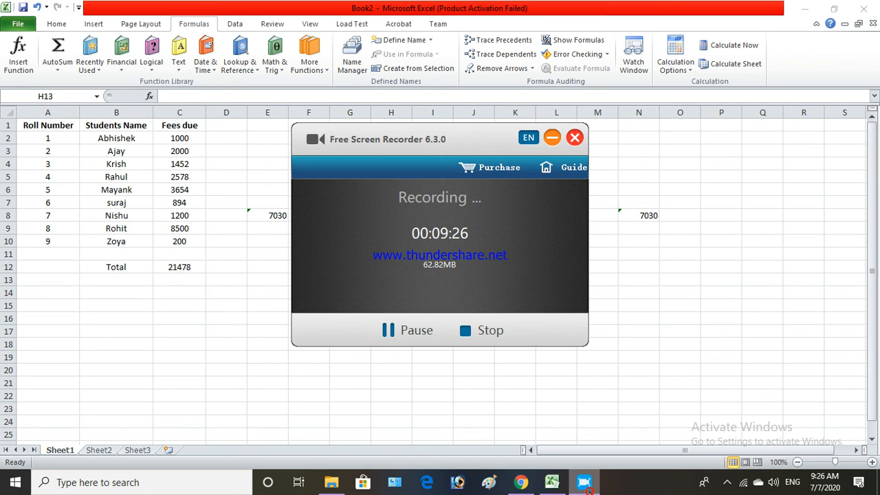